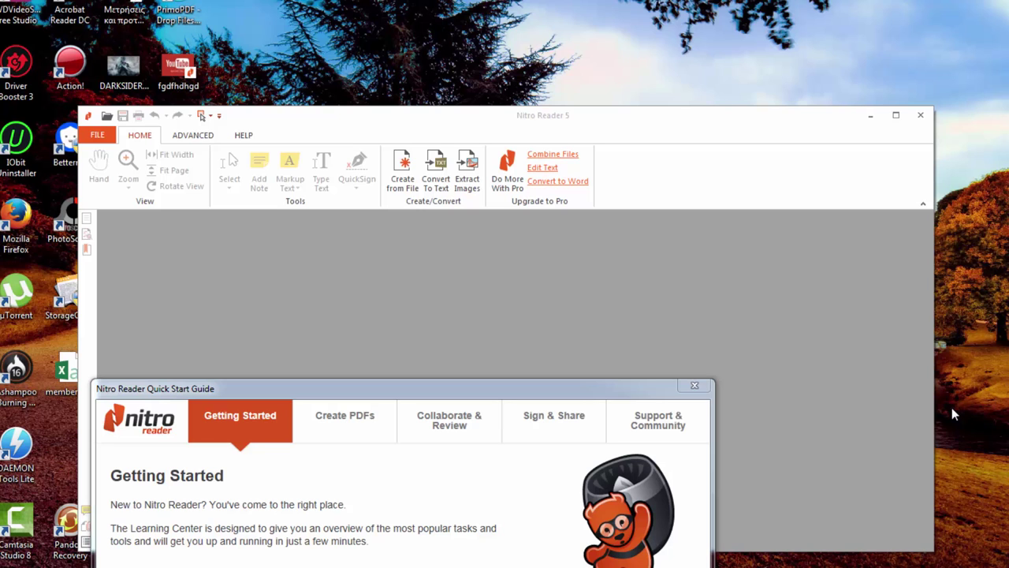
Step: Move the Quick Start Guide up and step through its Create PDFs, Collaborate & Review, Sign & Share and Support & Community pages
drag(522, 396, 591, 149)
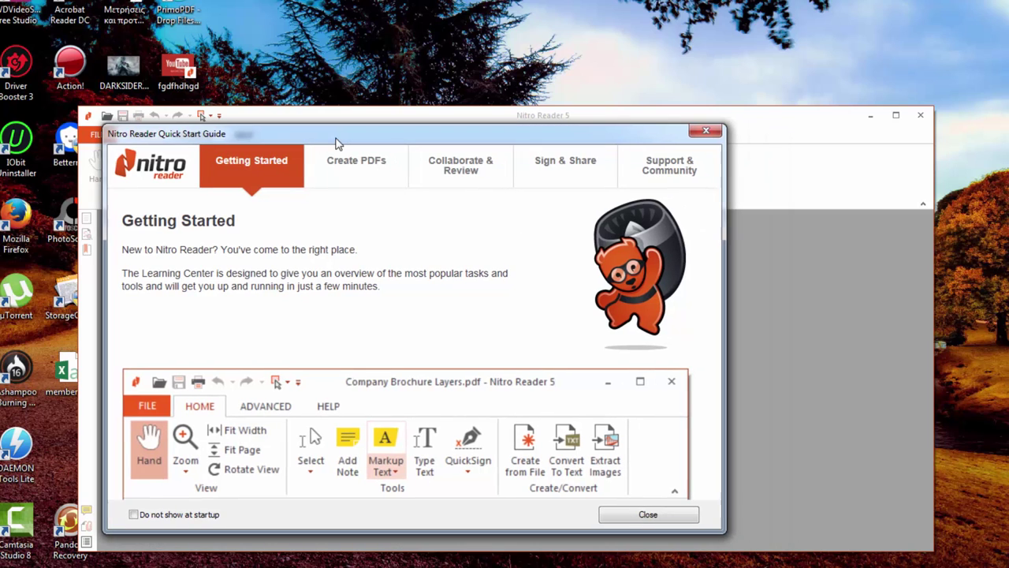
drag(394, 146, 335, 140)
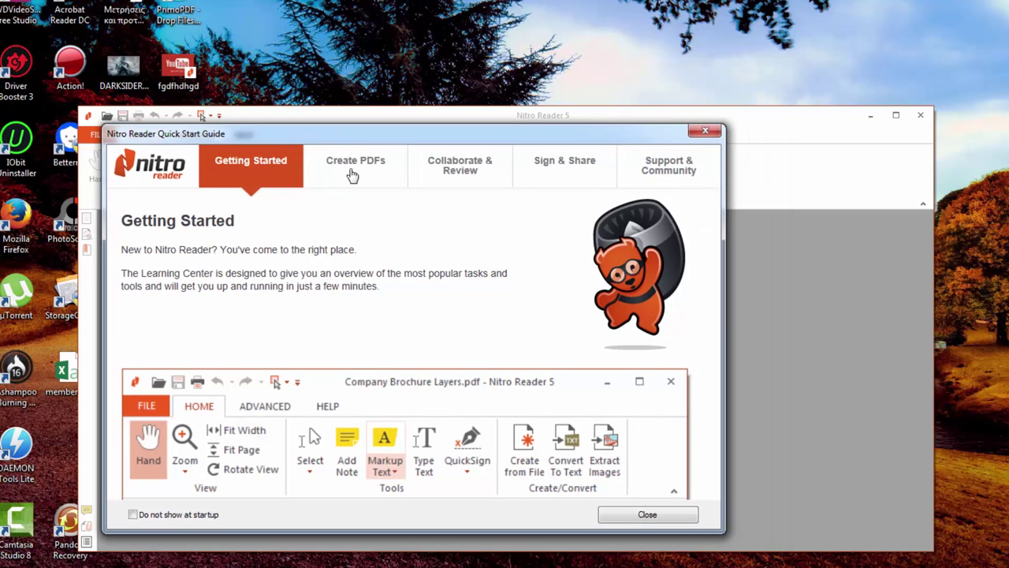
click(350, 173)
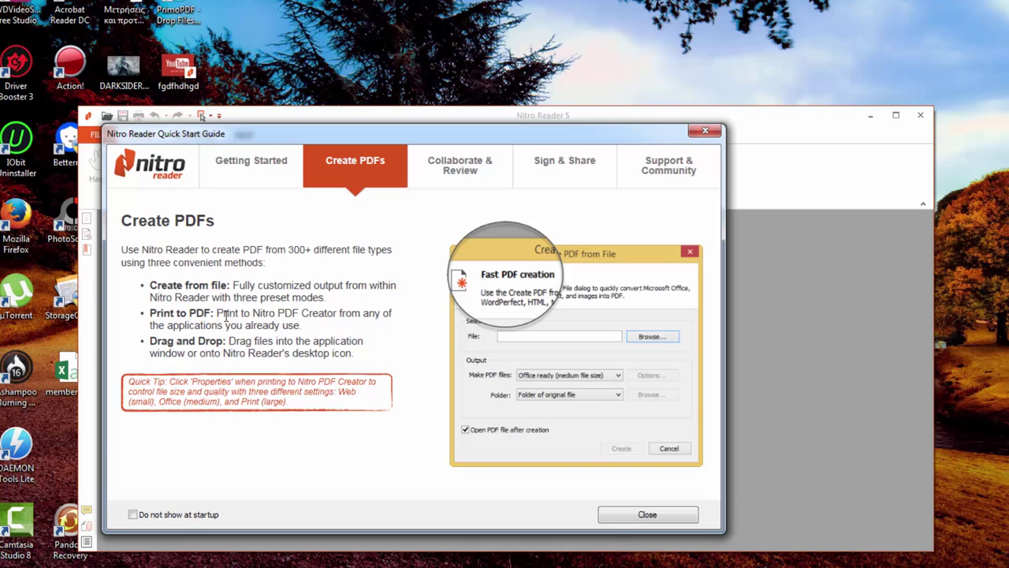
click(469, 174)
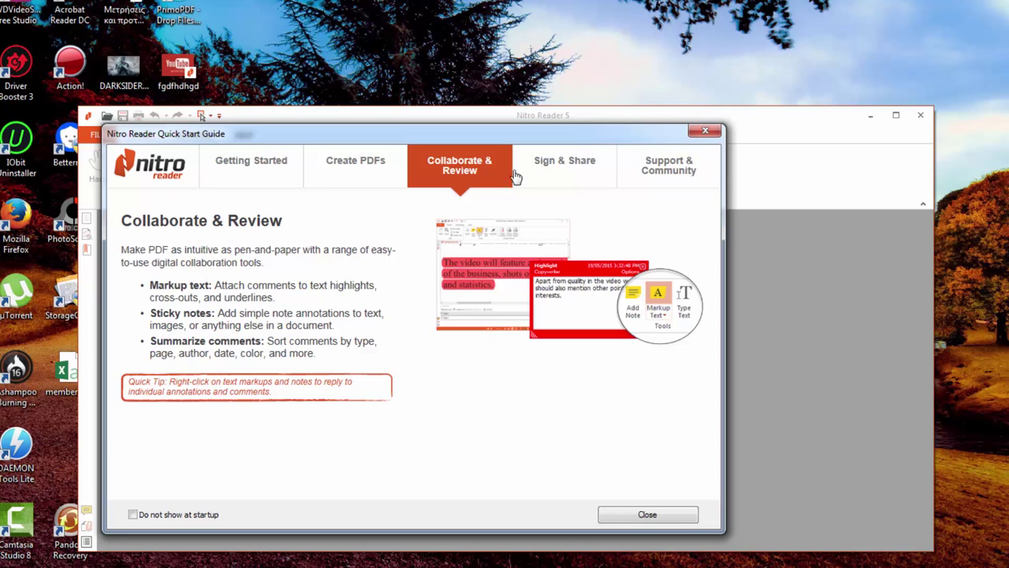
click(569, 164)
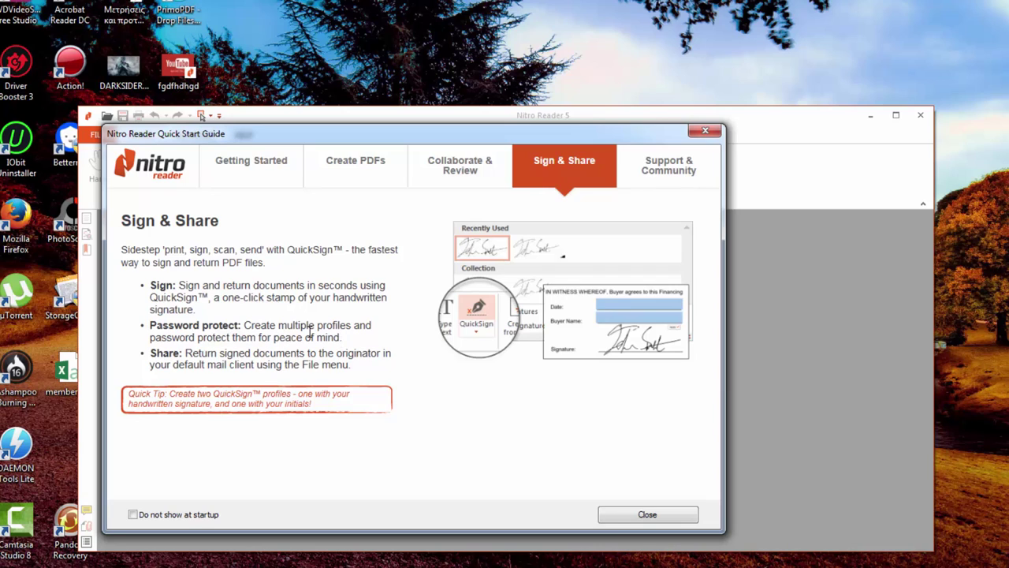
click(664, 170)
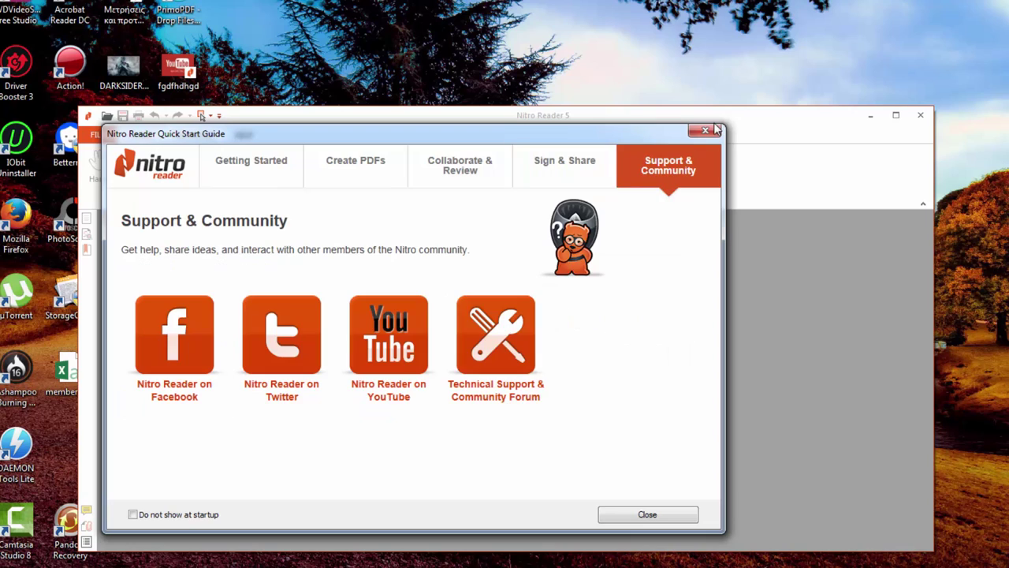
Step: Subscribe to the Nitro Software YouTube channel, pause its intro video and return to Nitro Reader
click(399, 330)
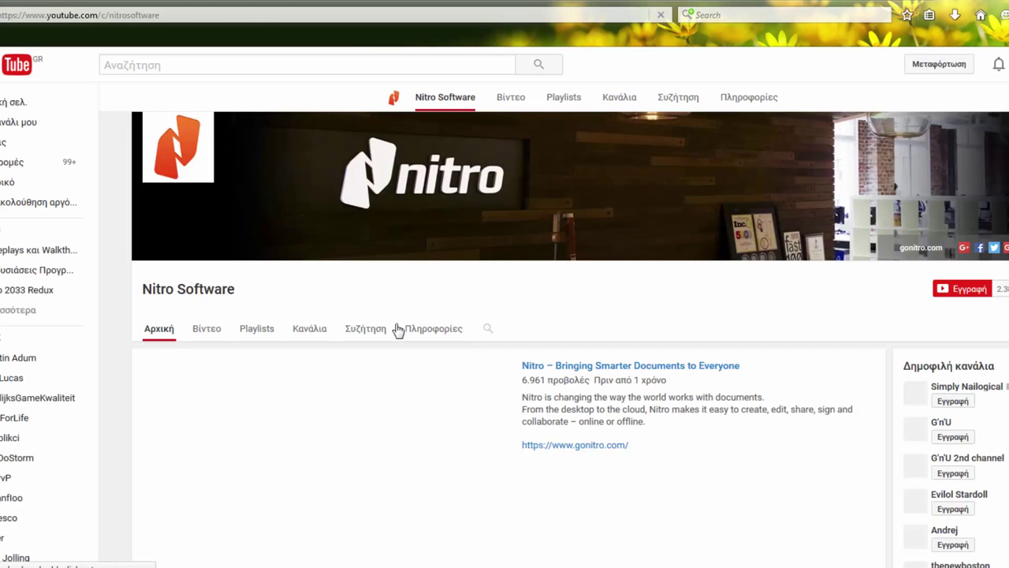
click(969, 292)
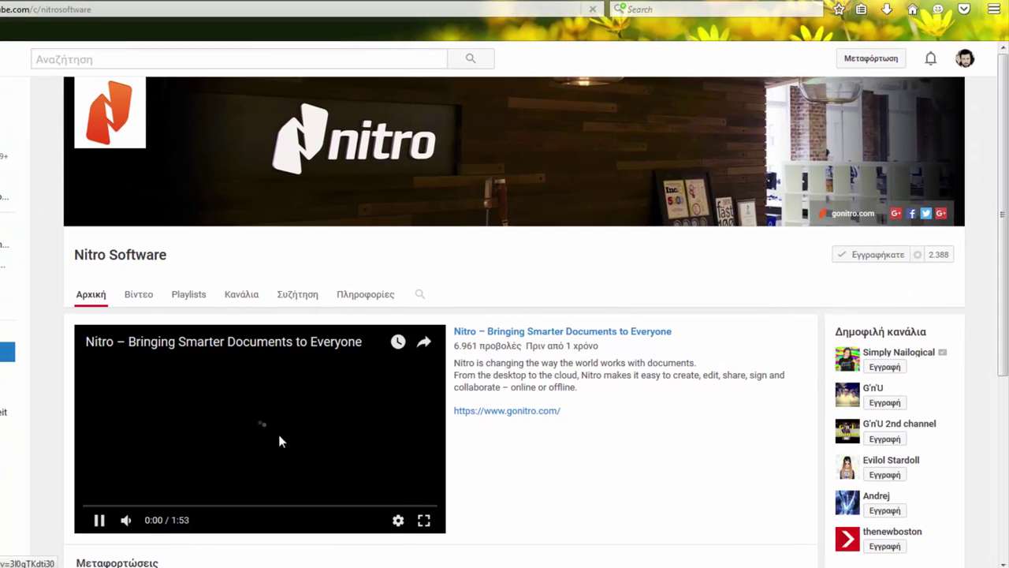
click(100, 523)
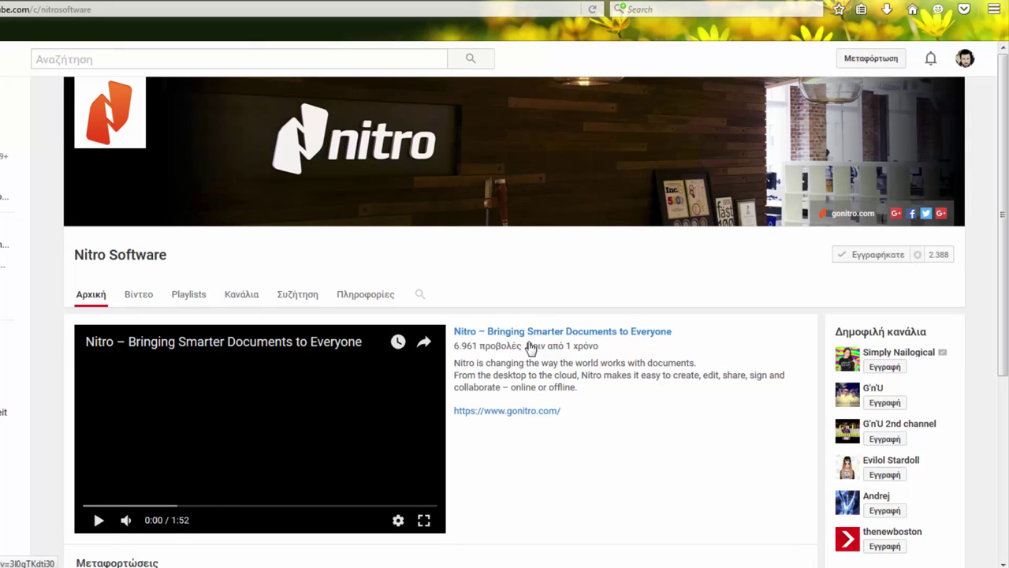
drag(1007, 173, 1007, 263)
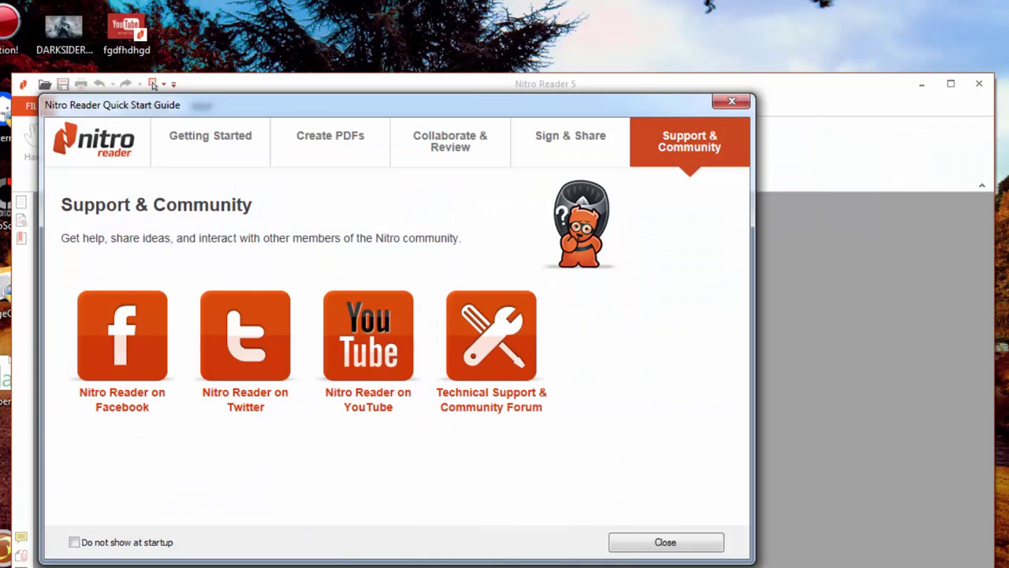
Step: Close the guide, maximize the window, and open the Μετρήσεις και προτάσεις PDF from the Desktop
click(687, 542)
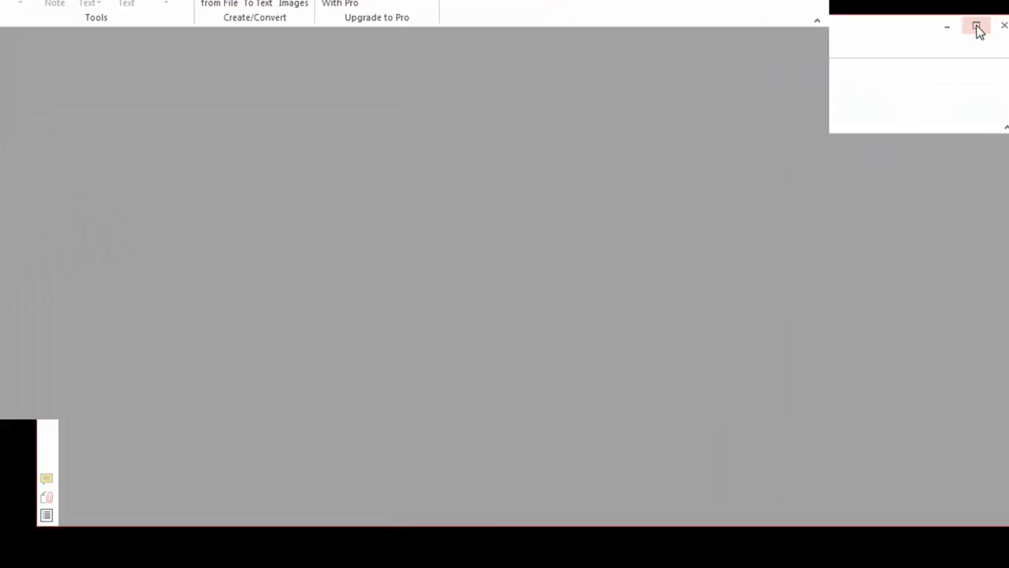
click(978, 30)
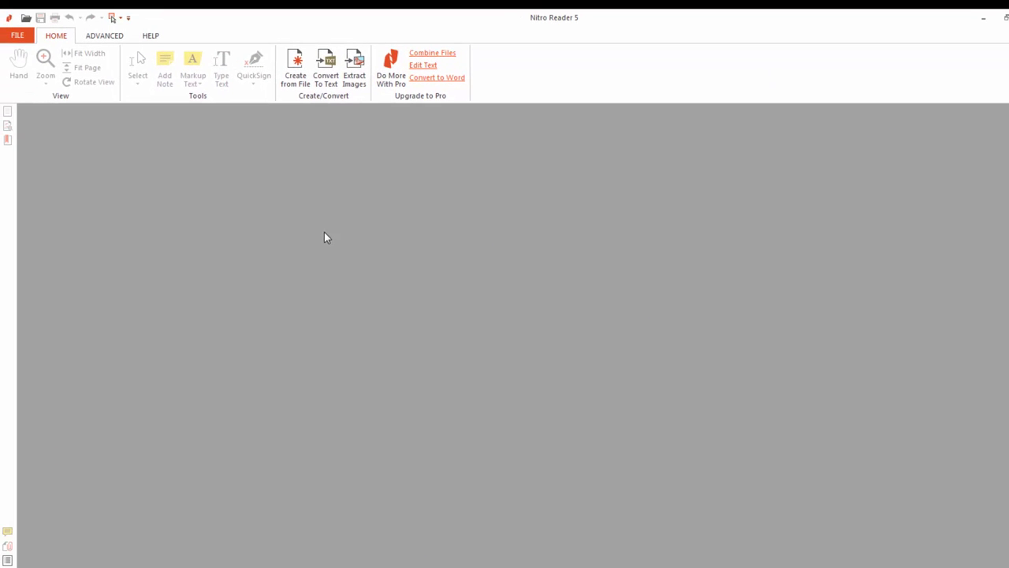
click(21, 37)
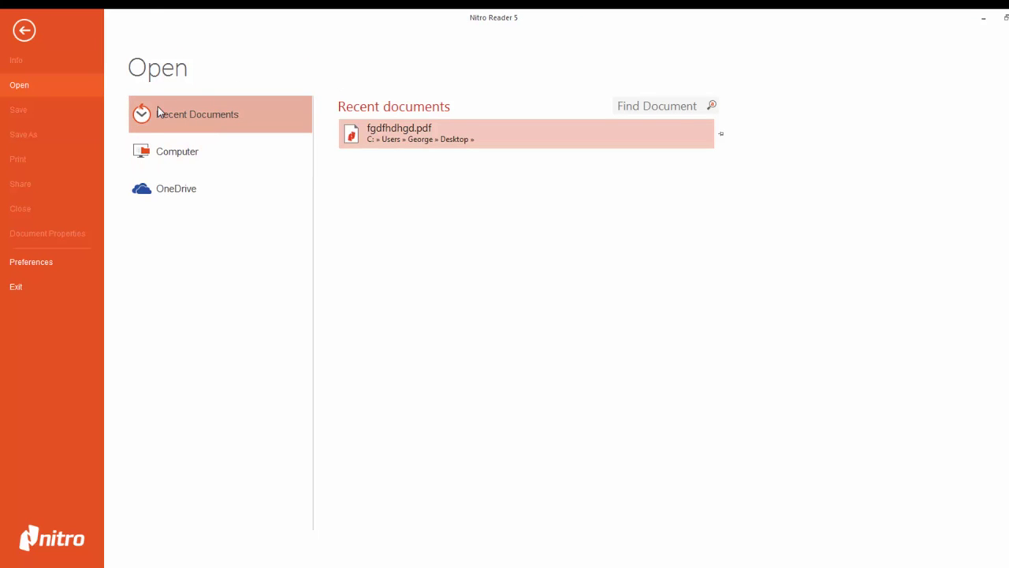
click(210, 145)
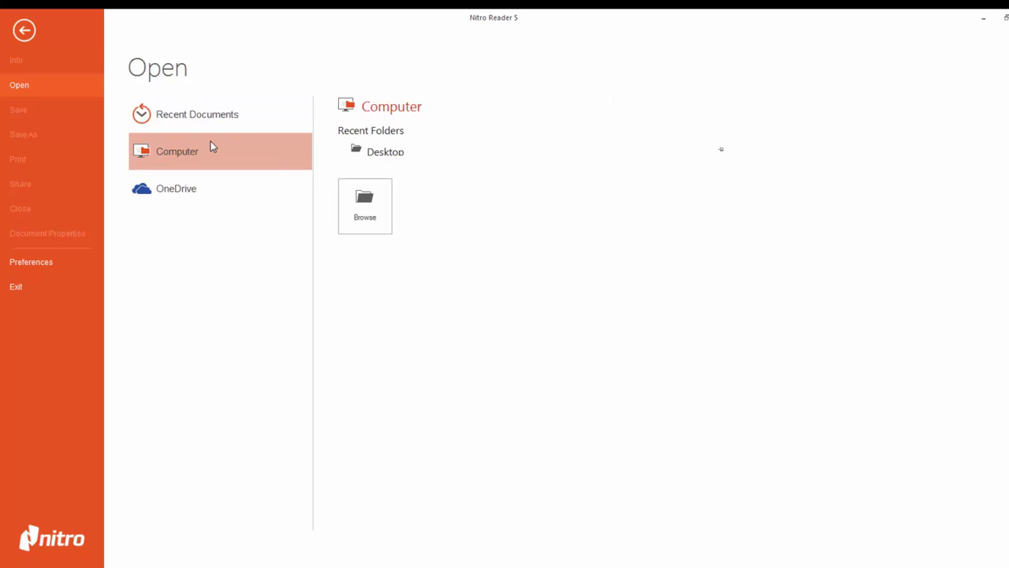
click(340, 202)
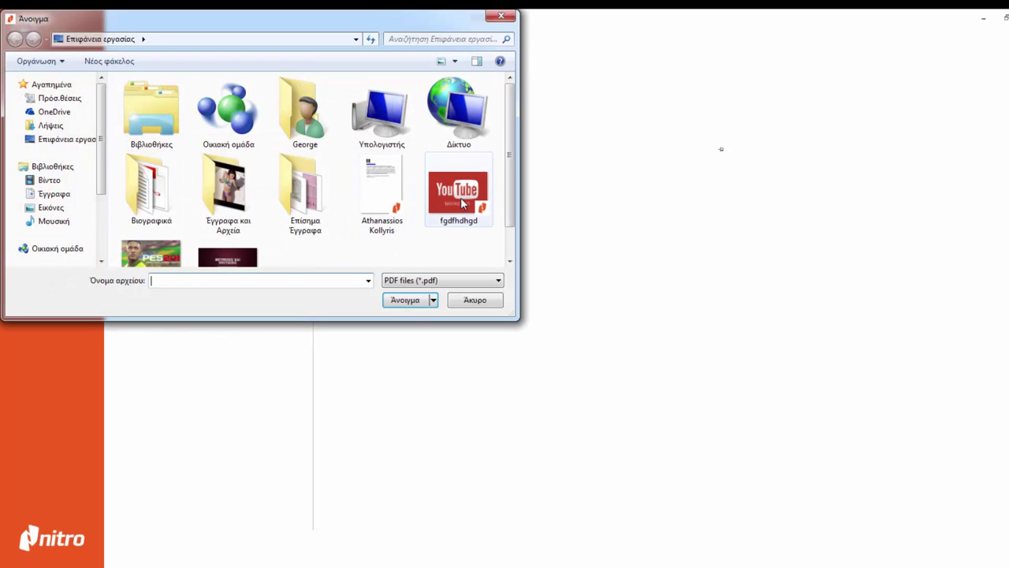
click(460, 197)
drag(507, 148, 509, 201)
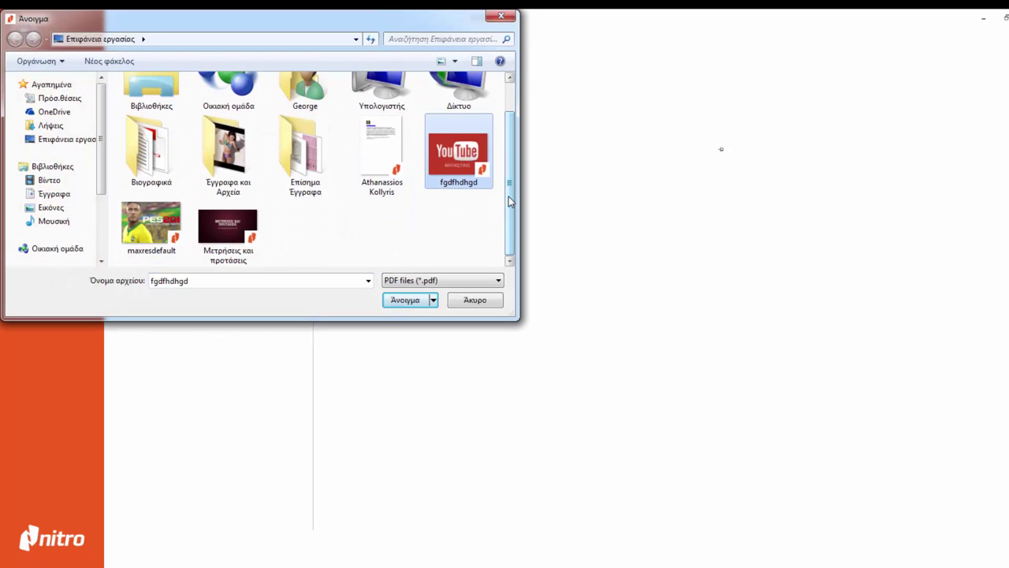
double_click(234, 224)
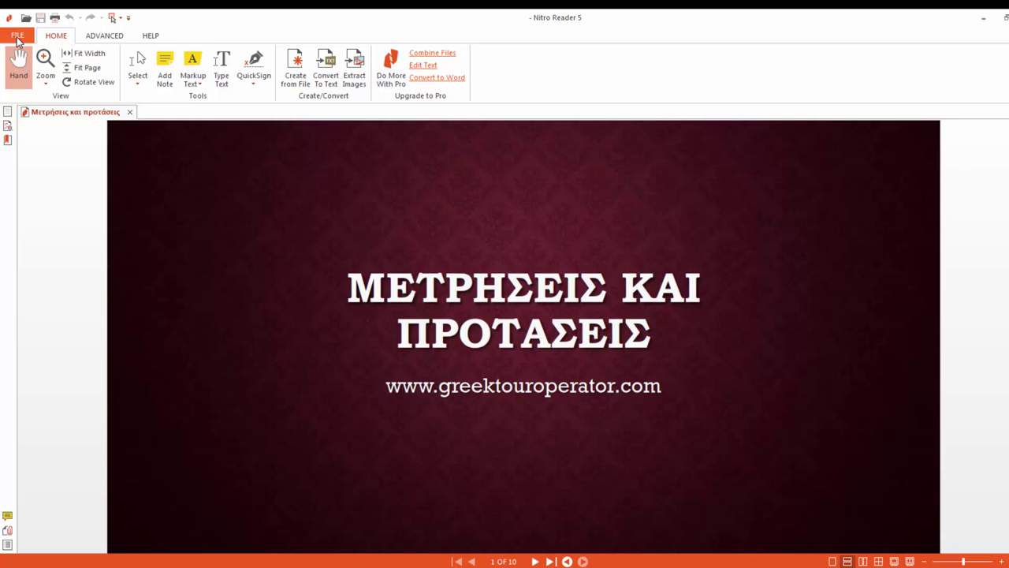
Step: Add a sticky note reading 'Είμαστε πολύ ευδιάθετοι' at the slide's upper left and position its popups
click(163, 84)
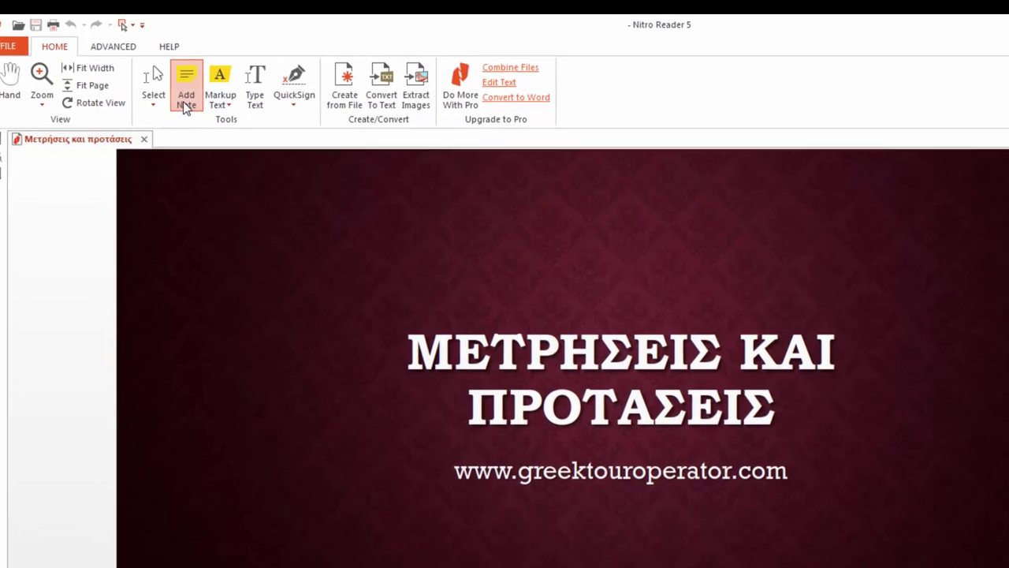
click(327, 236)
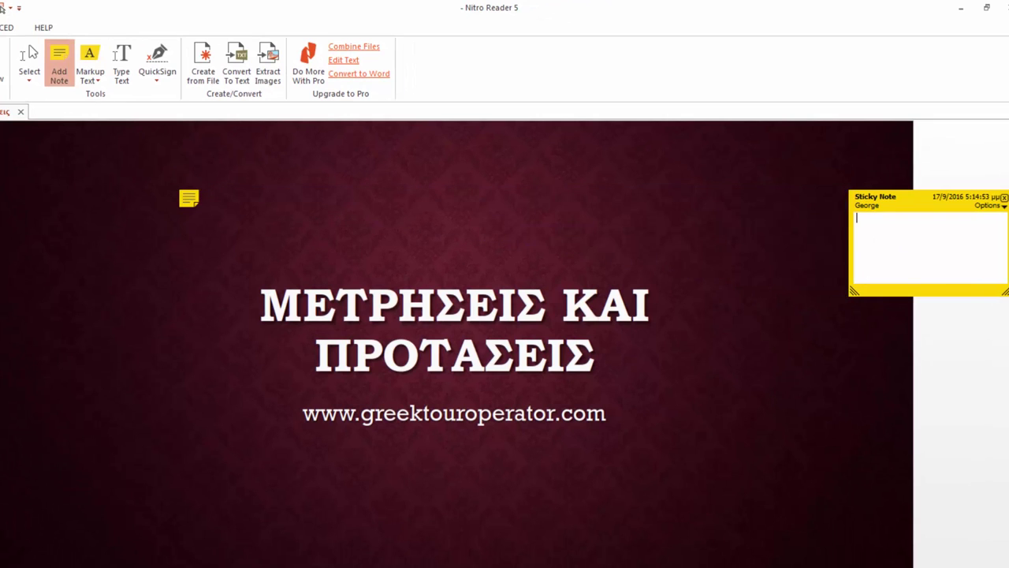
text(Eίναι)
text(στε πολύ)
text( ευδ)
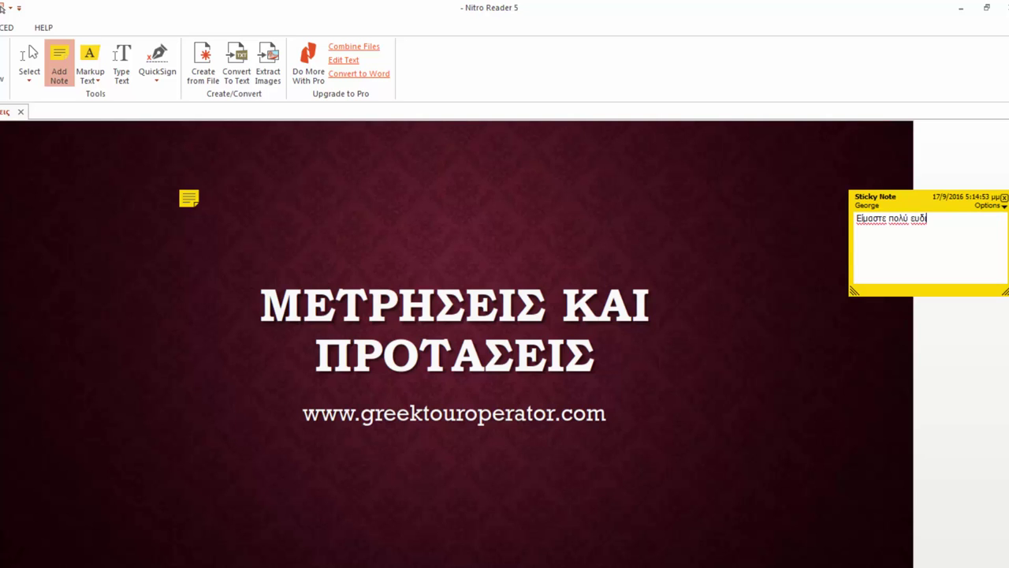
text(άθε)
text(τοι)
click(993, 209)
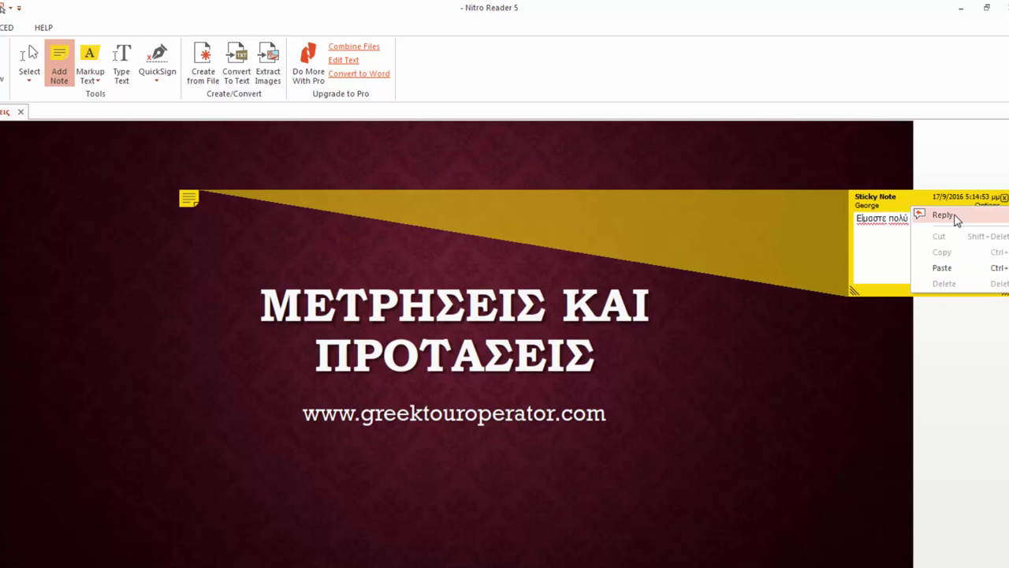
click(954, 268)
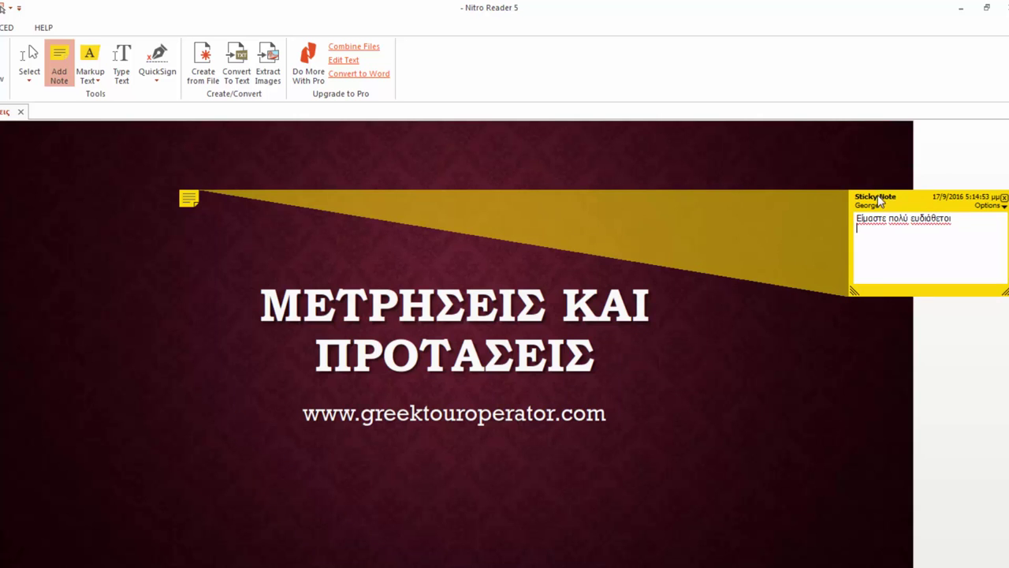
mouse_move(882, 201)
mouse_down()
mouse_move(518, 162)
mouse_move(276, 175)
mouse_up()
drag(189, 198, 88, 193)
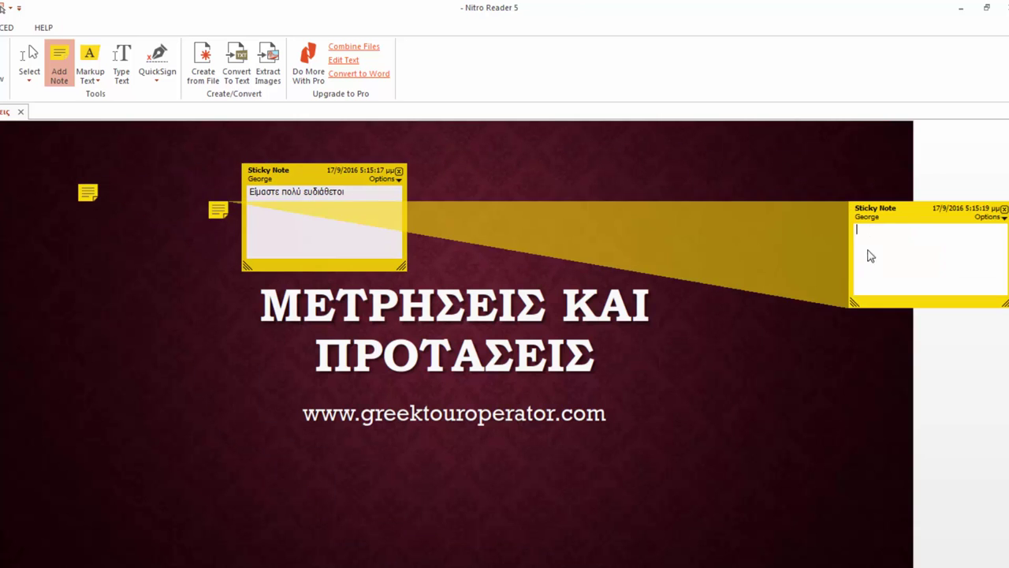
drag(891, 212, 695, 199)
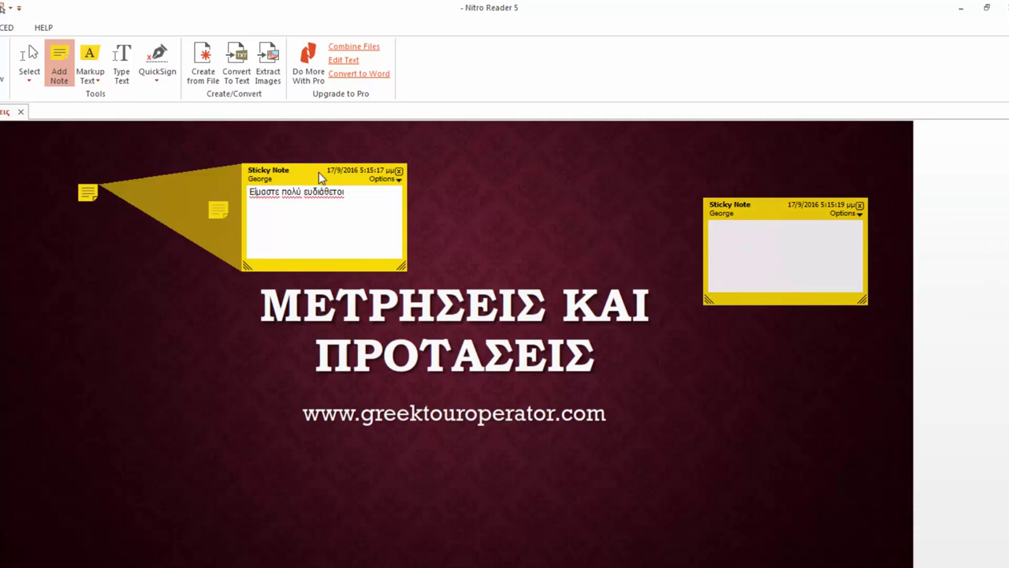
Step: Add three more sticky notes down the left margin and drag their popups onto the slide
click(111, 275)
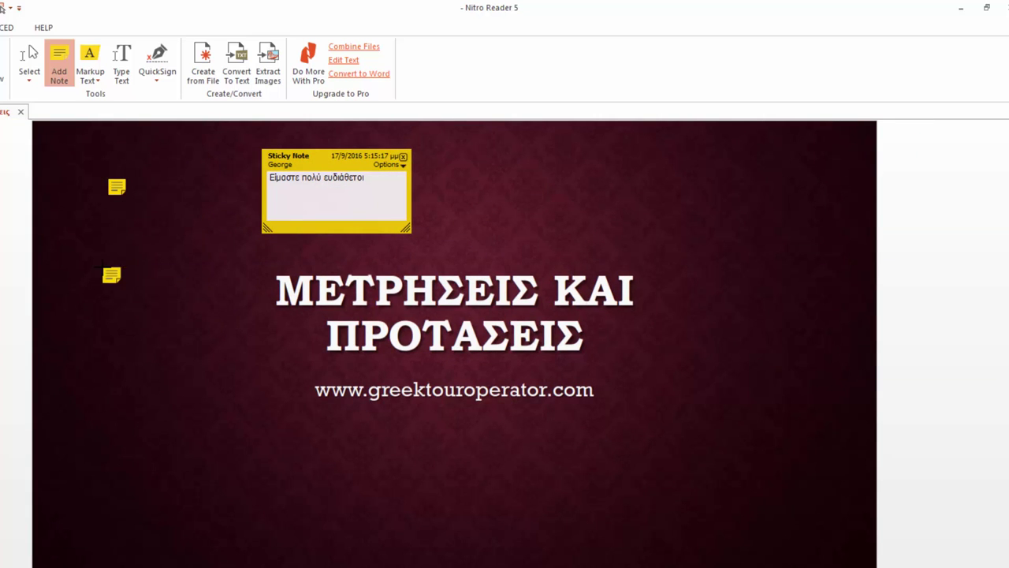
click(116, 354)
click(125, 419)
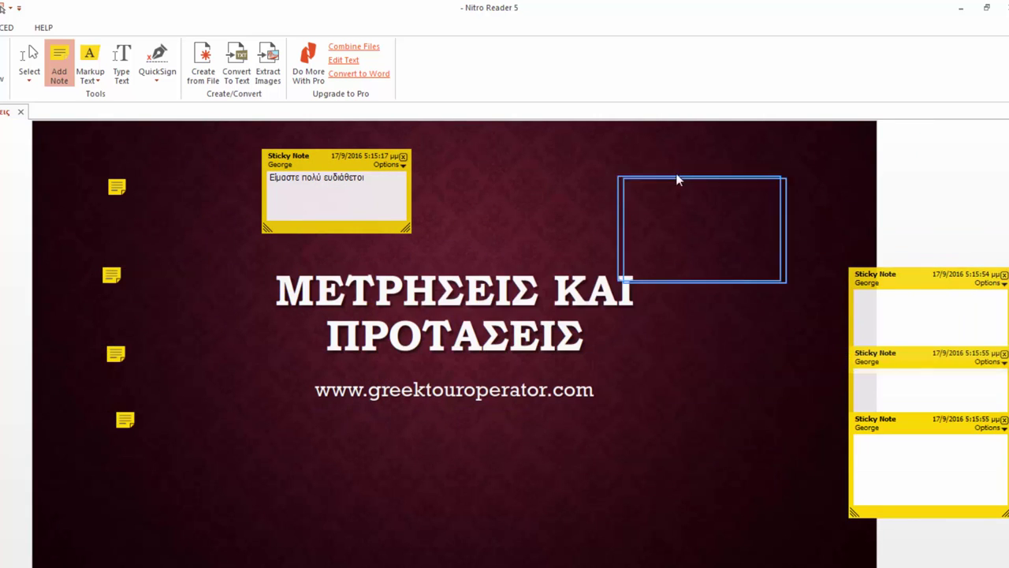
drag(934, 288, 667, 181)
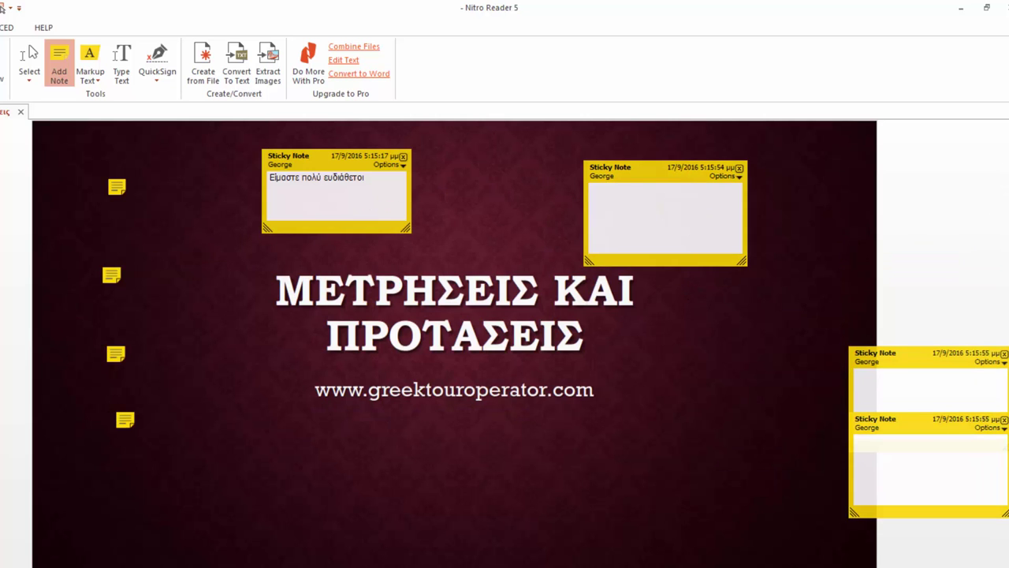
scroll(454, 344, down, 3)
scroll(454, 344, down, 3)
scroll(454, 344, up, 6)
drag(901, 358, 609, 340)
drag(883, 423, 288, 450)
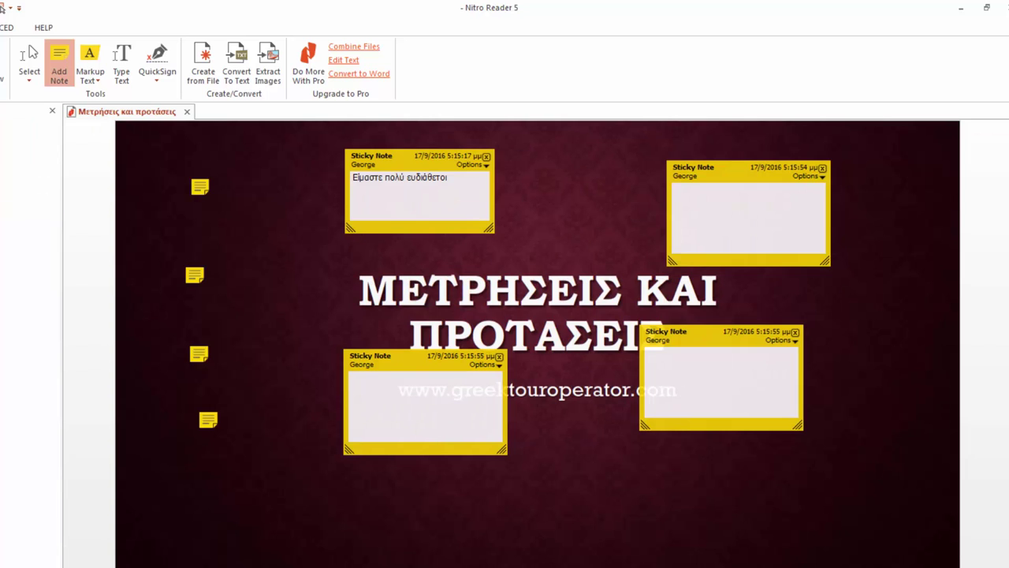
Step: Highlight the title and web address yellow, cross out the title, then try Underline Text and Type Text
click(90, 80)
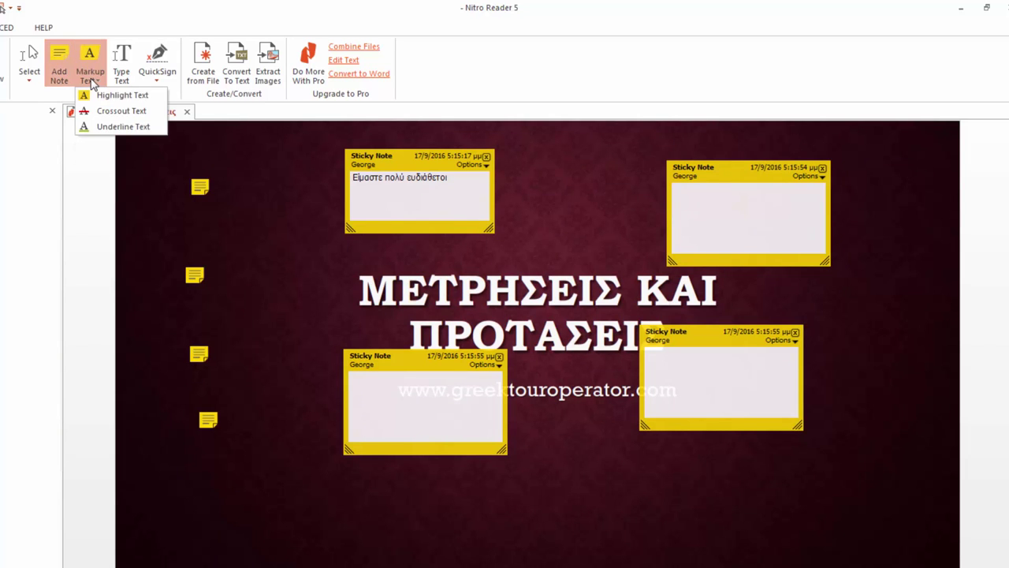
click(115, 97)
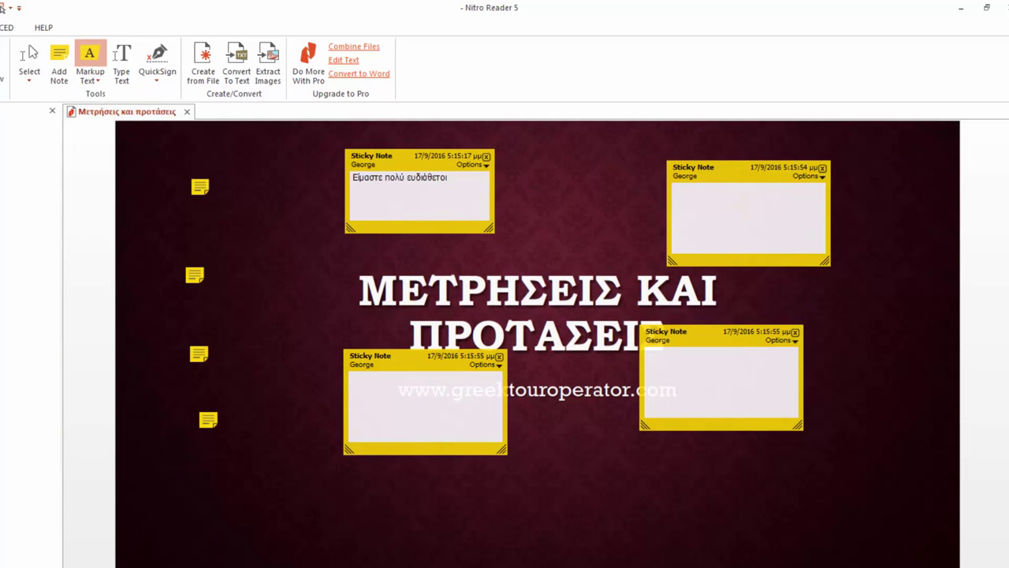
drag(373, 514, 536, 516)
click(91, 80)
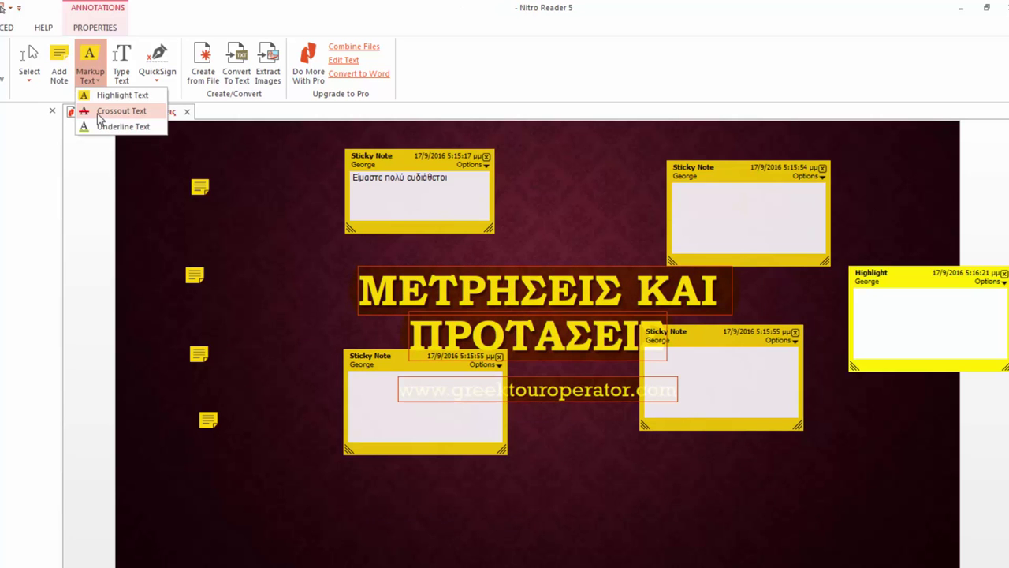
click(99, 111)
drag(262, 241, 902, 471)
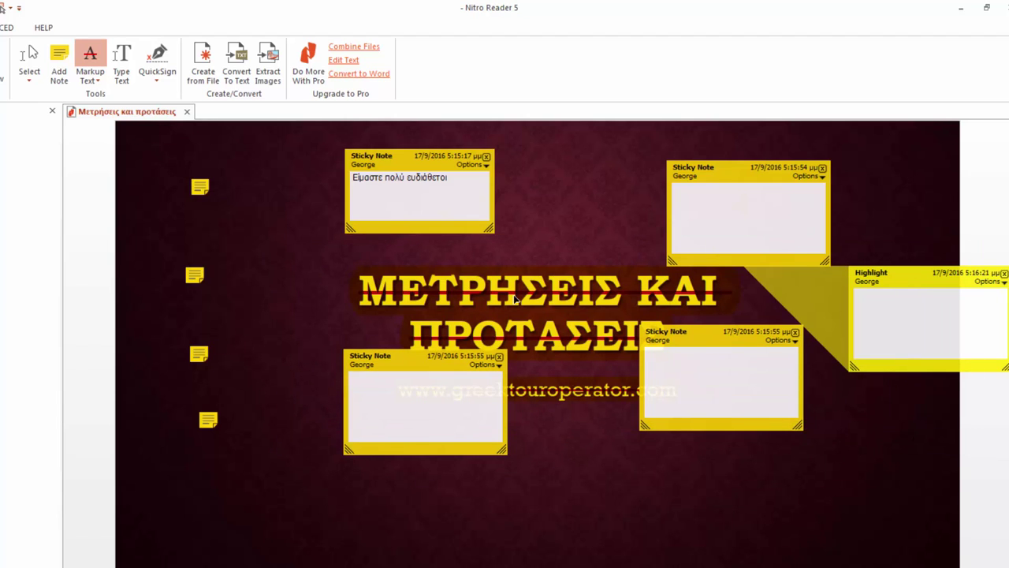
click(90, 79)
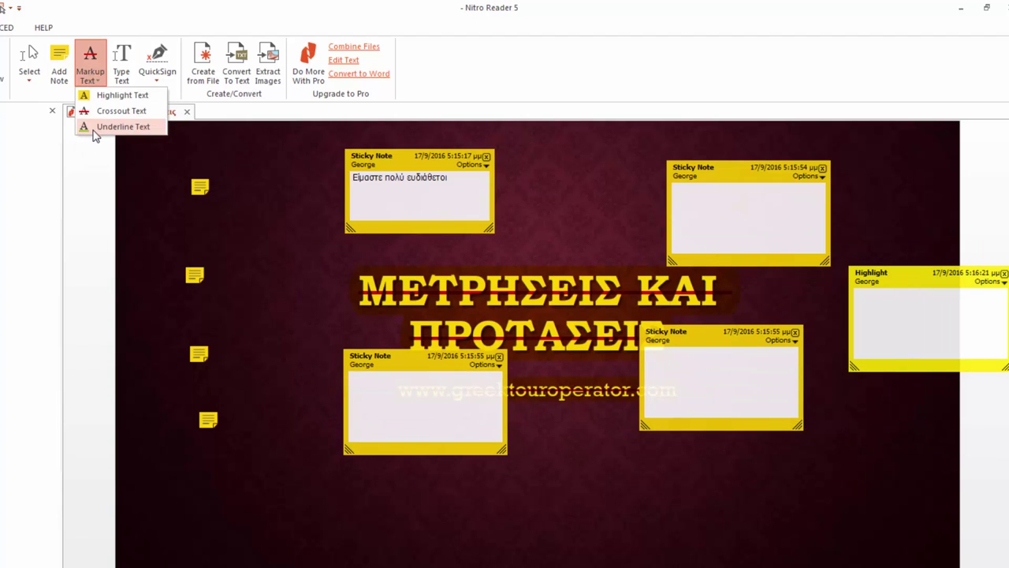
click(94, 130)
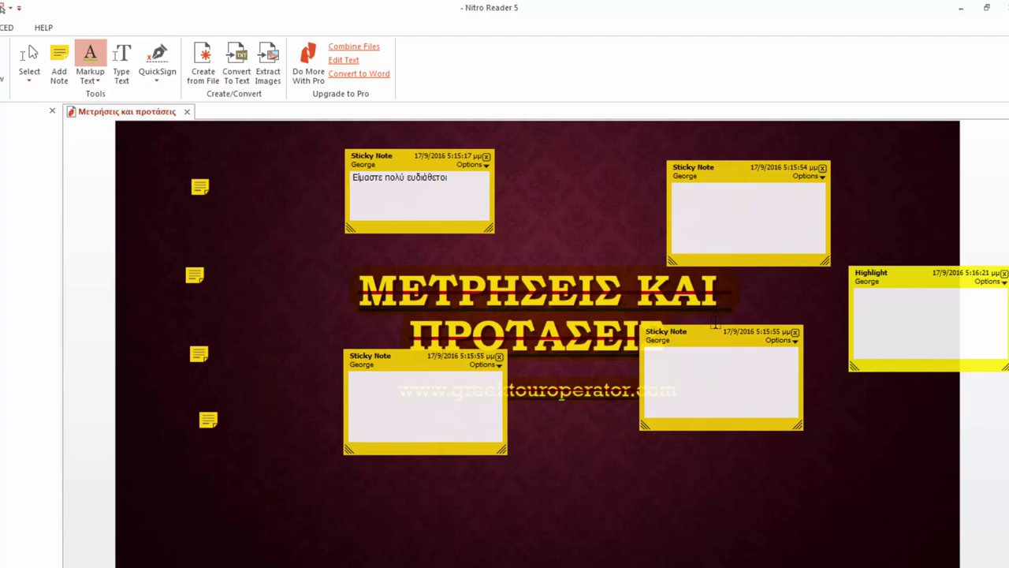
click(89, 78)
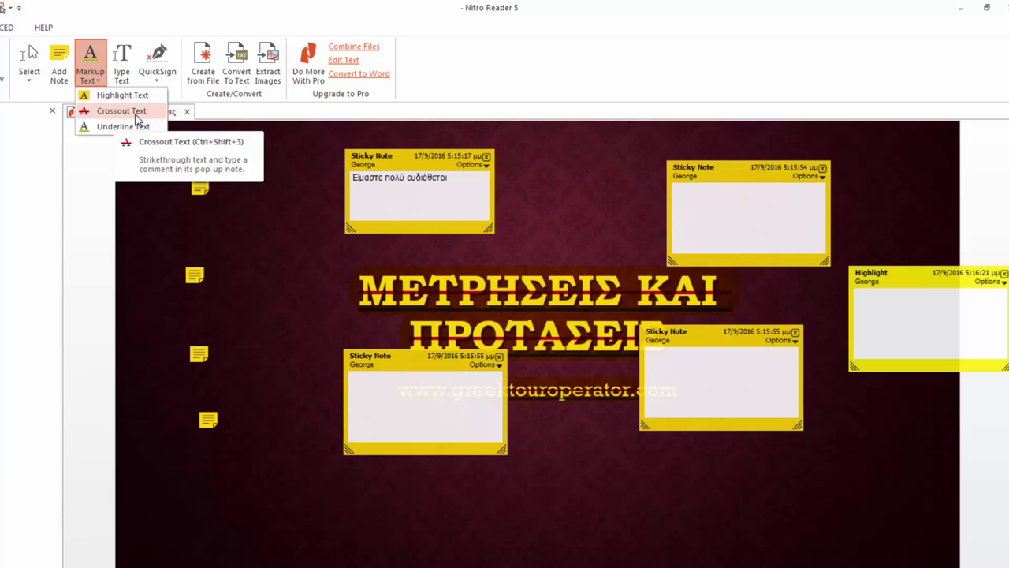
click(126, 79)
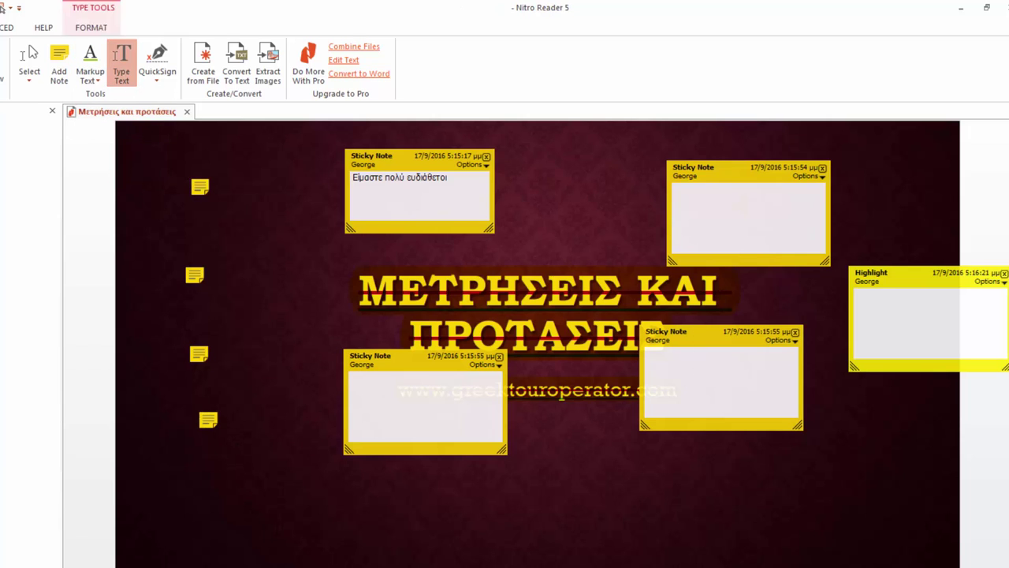
Step: Type a block of Greek text below the slide text, convert it to uppercase with Shift+F3, and resize it
click(325, 487)
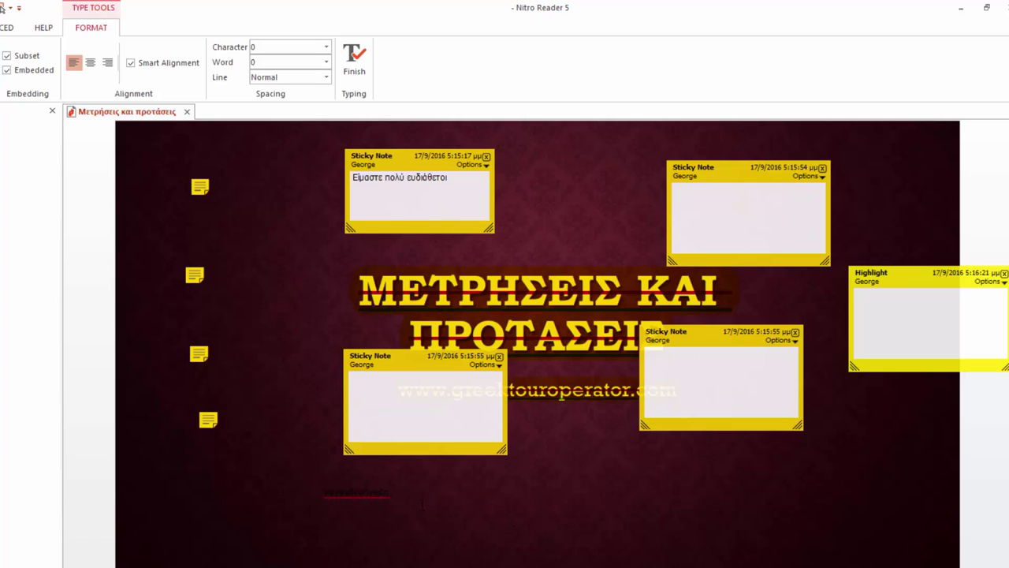
text(σήμερα)
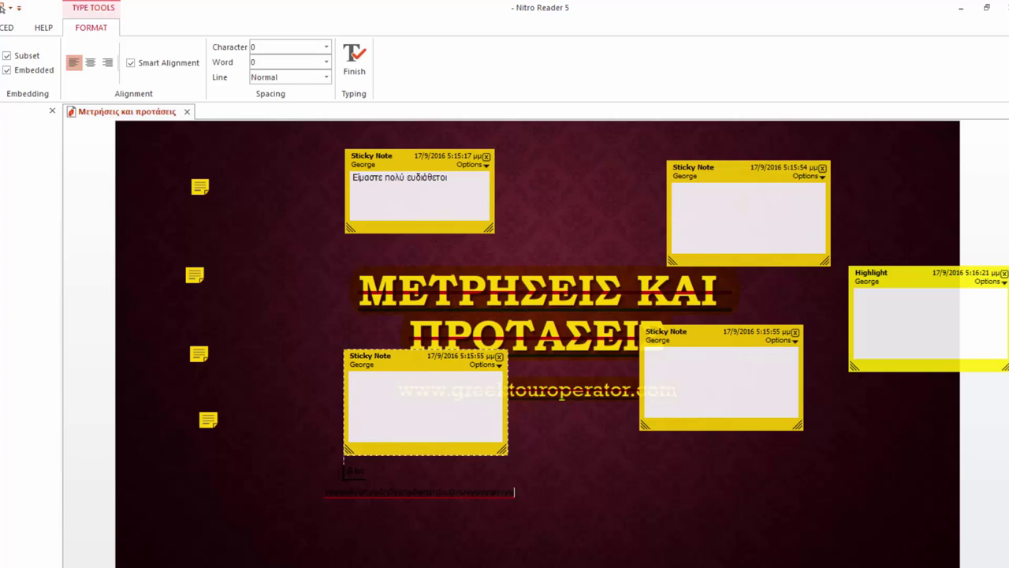
key(ctrl+a)
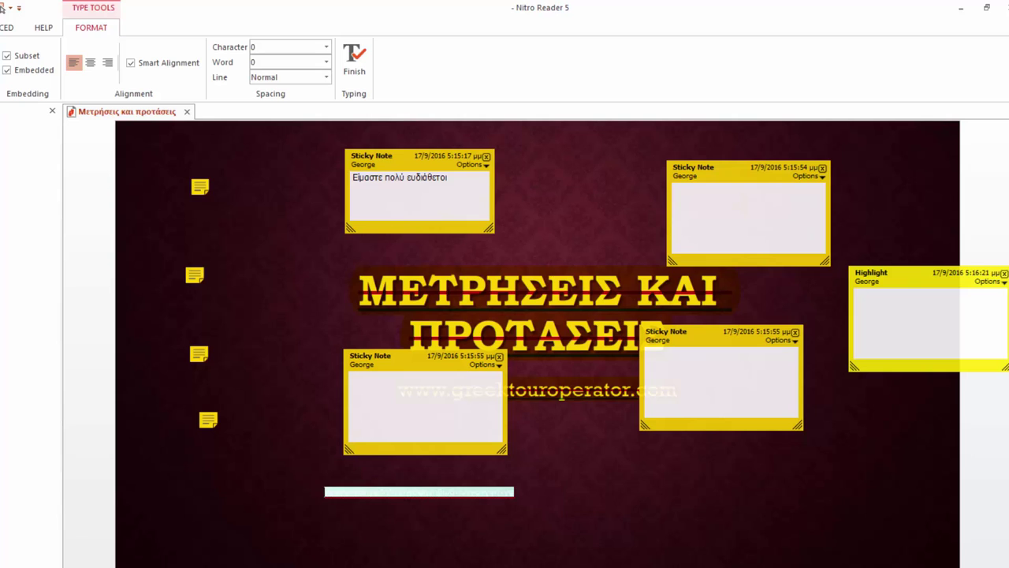
text(ηφγφγδγφηγφδηδγφηγδφηγηβωβνωνφγνφηγγφ)
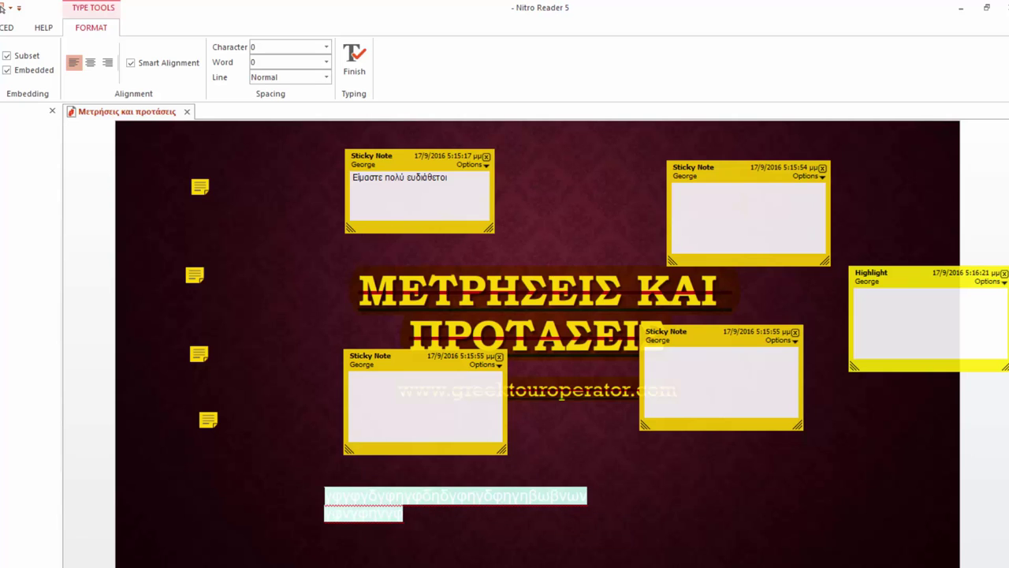
key(shift+F3)
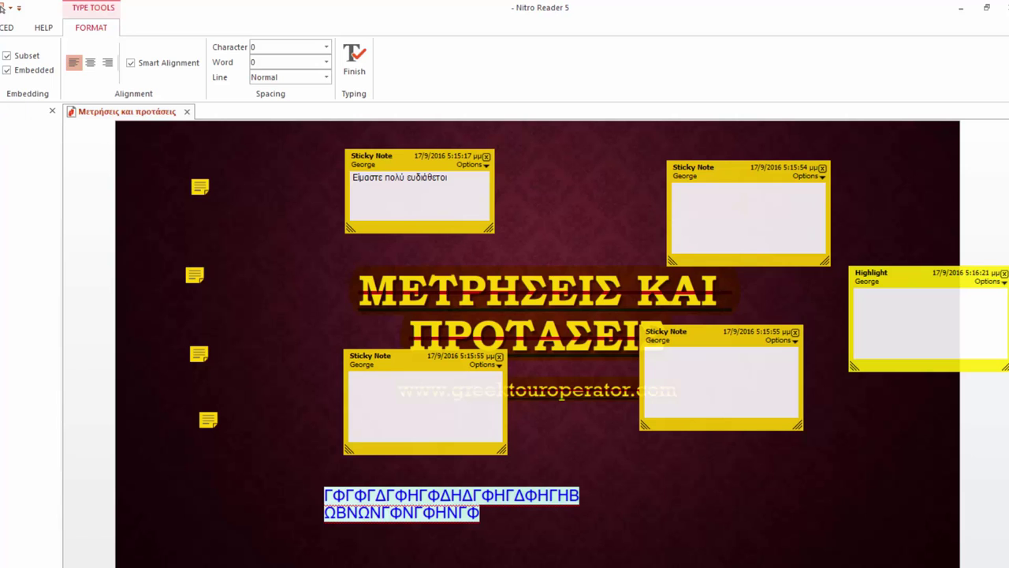
click(227, 350)
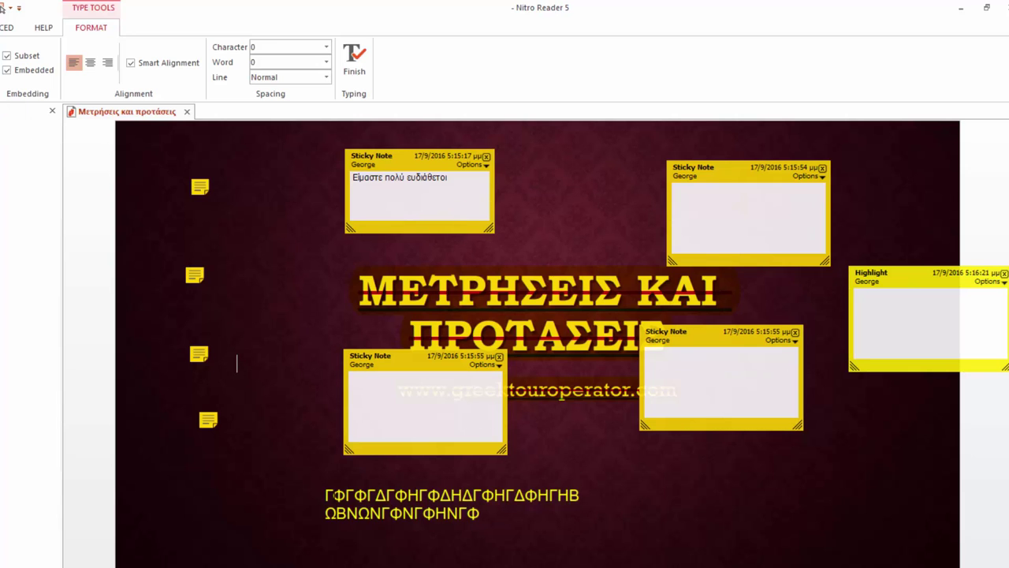
drag(324, 504, 581, 542)
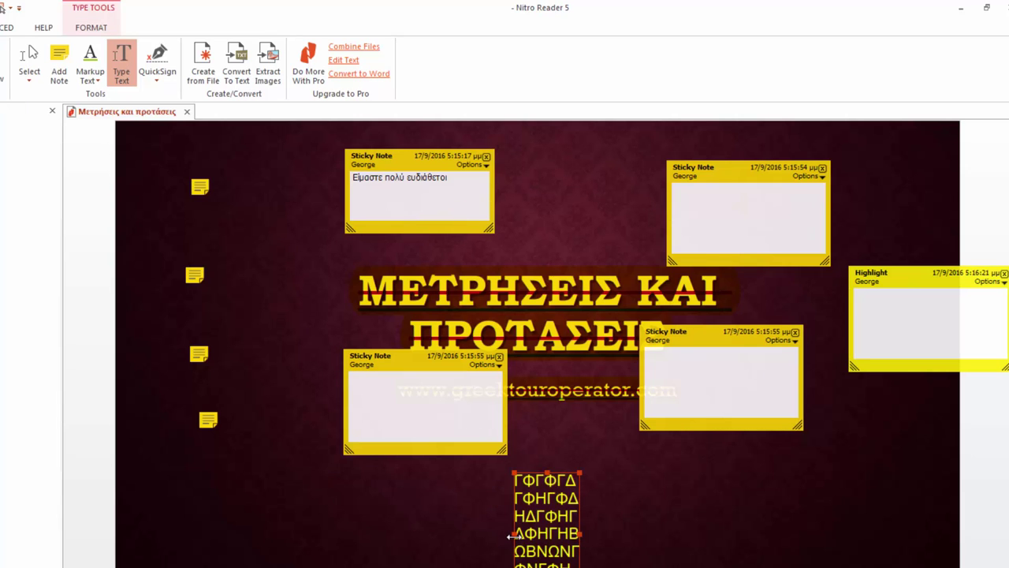
Step: Widen the typed text box back to two lines and close the open note and highlight popups
drag(509, 536, 292, 489)
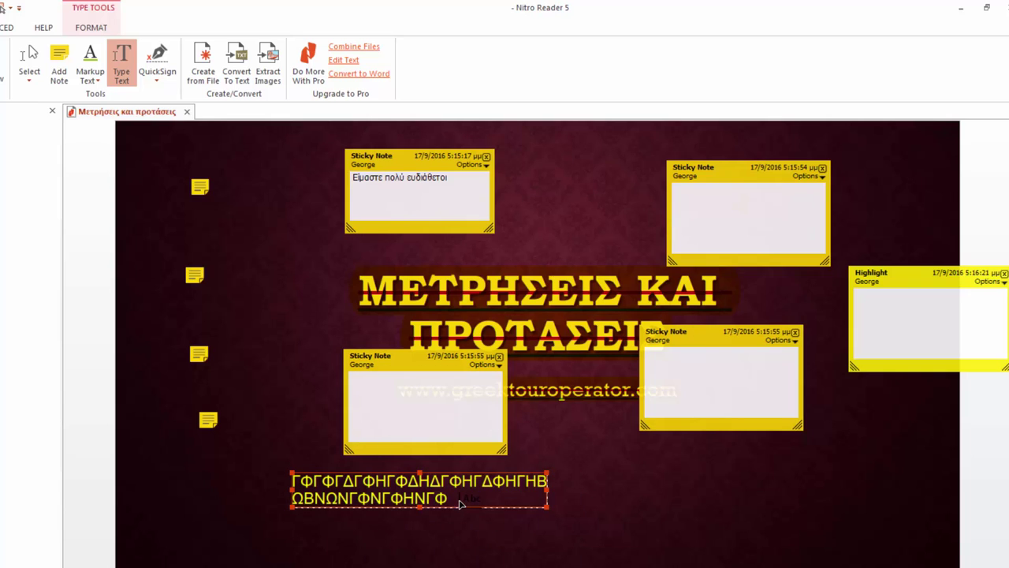
click(496, 358)
click(795, 331)
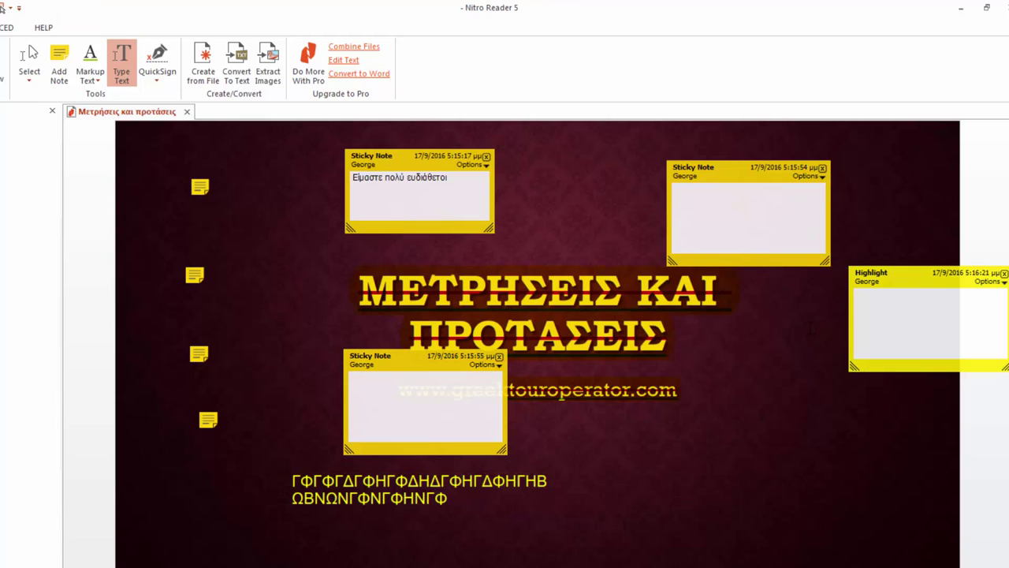
click(1003, 273)
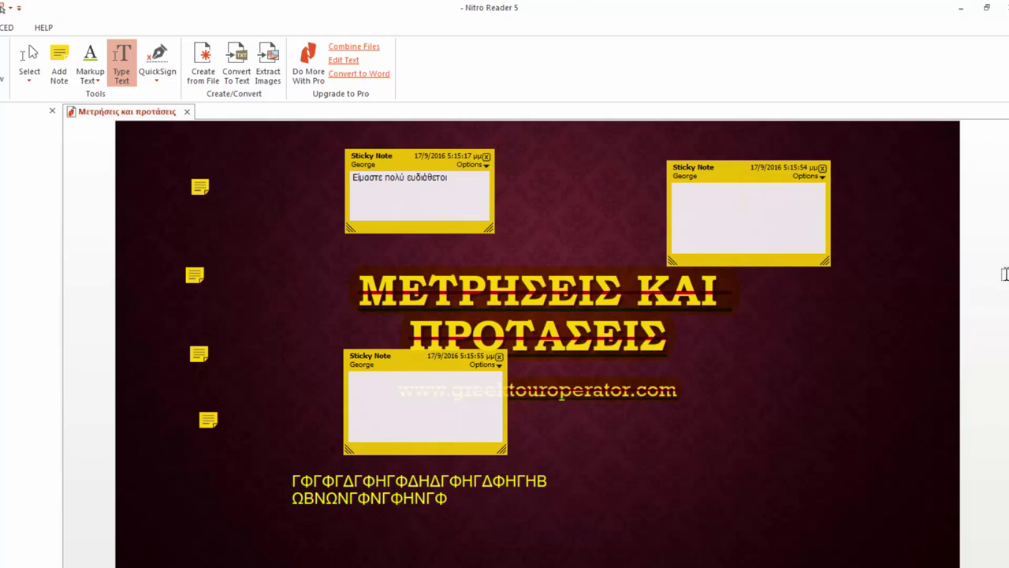
click(822, 168)
click(499, 357)
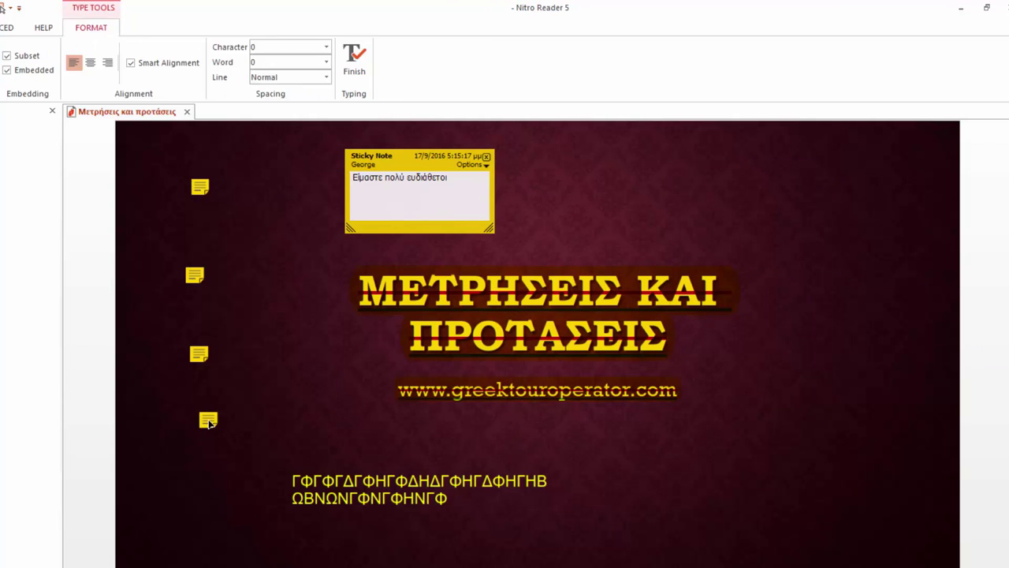
Step: Delete the extra empty sticky notes, then select the typed text block
drag(207, 420, 196, 355)
key(Delete)
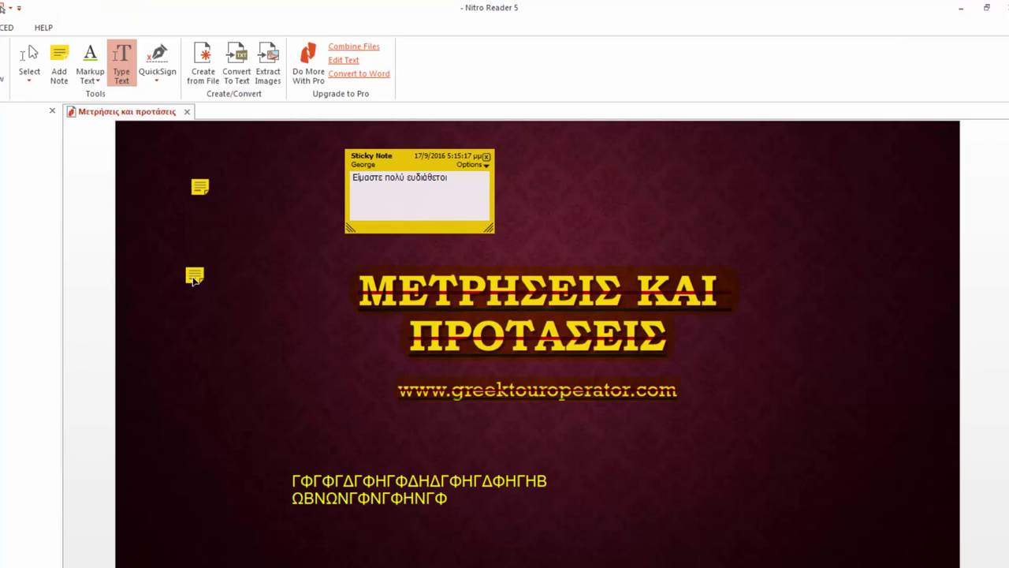
click(194, 274)
key(Delete)
click(347, 471)
click(347, 471)
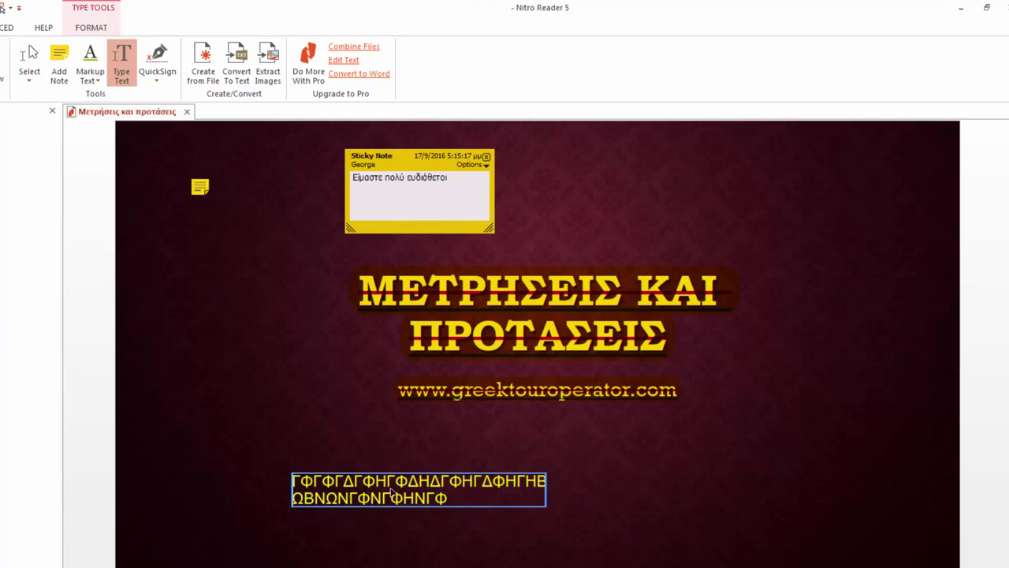
drag(428, 499, 348, 436)
double_click(347, 436)
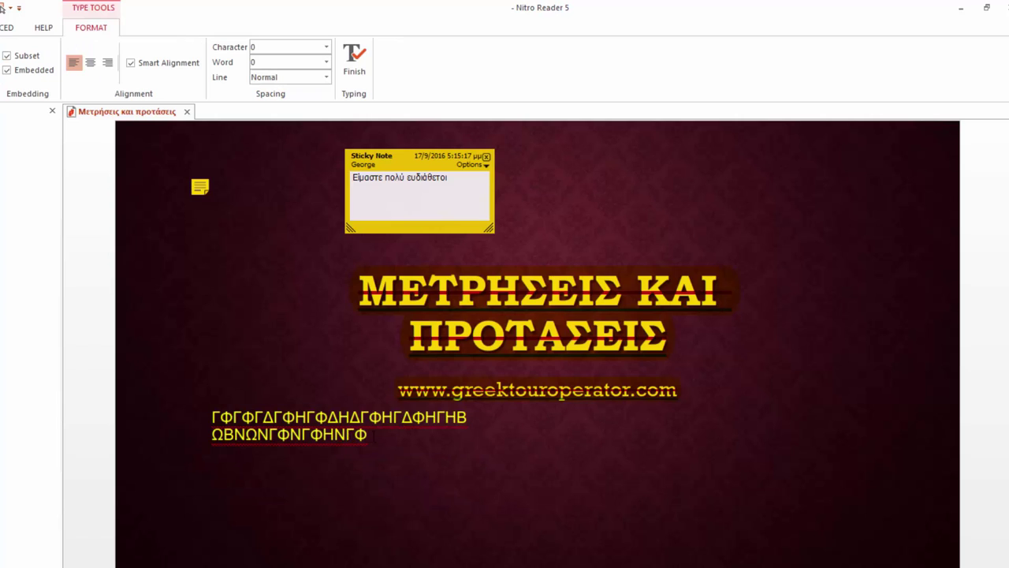
key(ctrl+a)
text(ς)
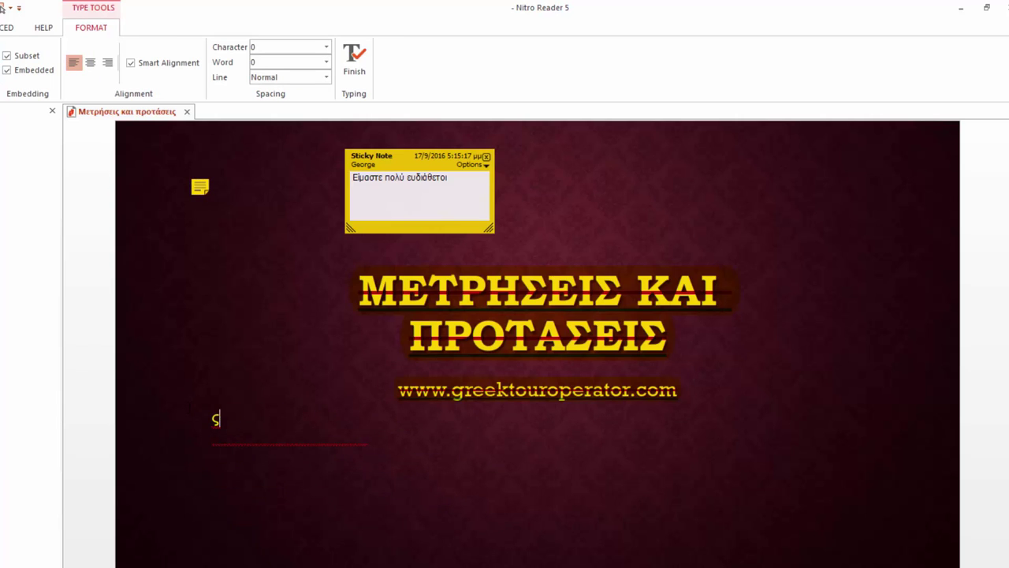
text(ςwww.seoma)
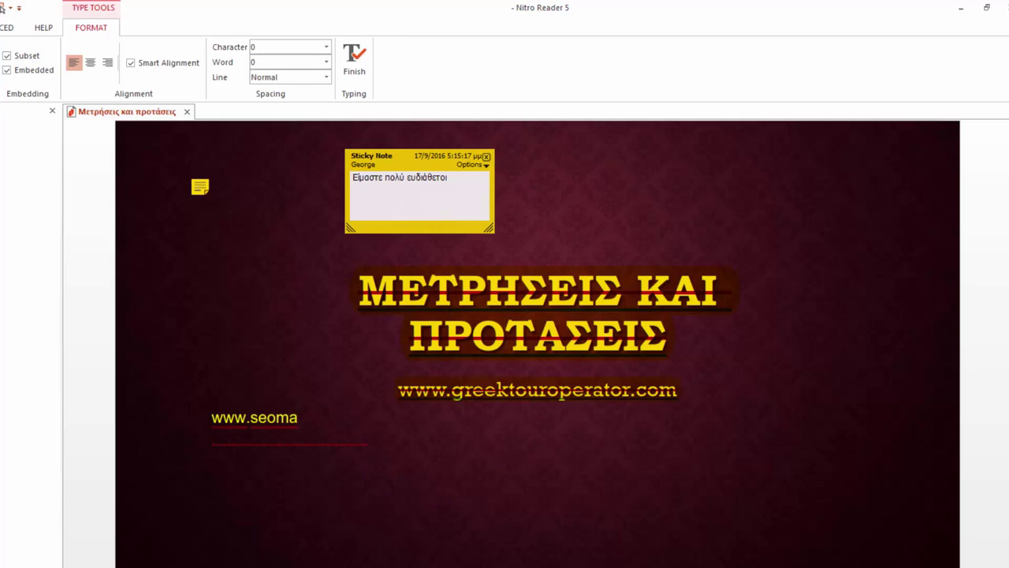
text(rketergr.c)
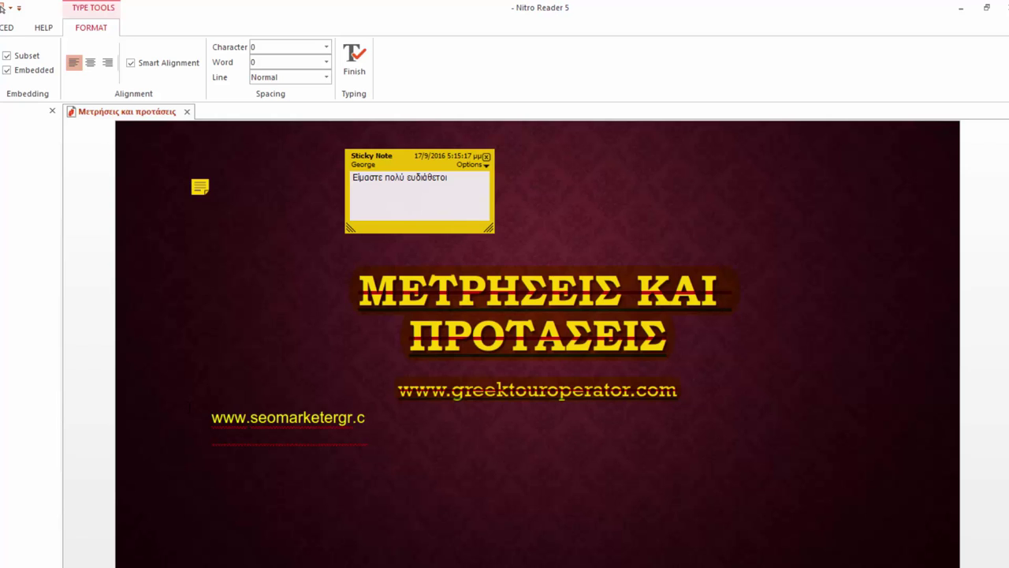
text(oom)
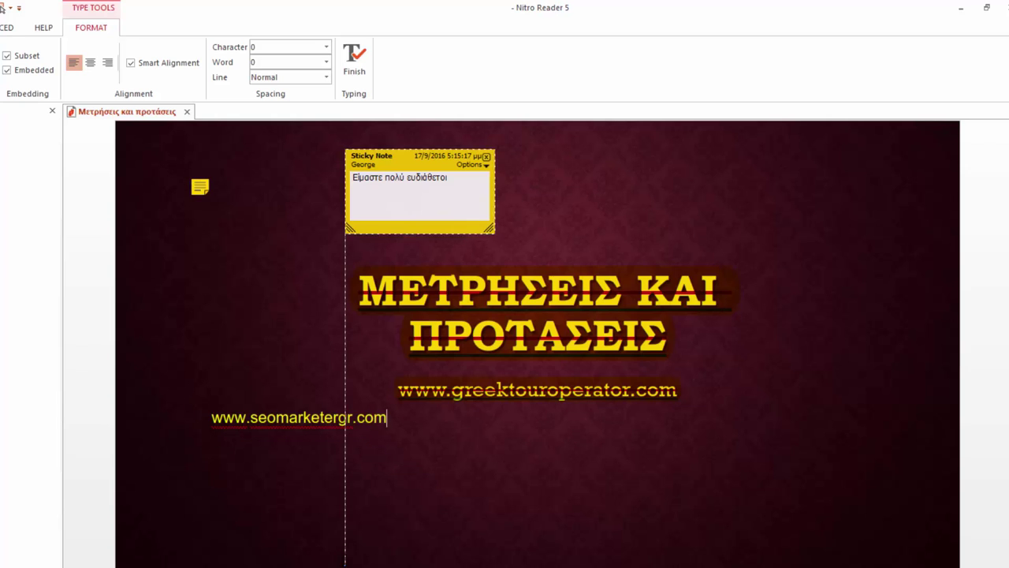
click(276, 424)
drag(278, 410, 514, 386)
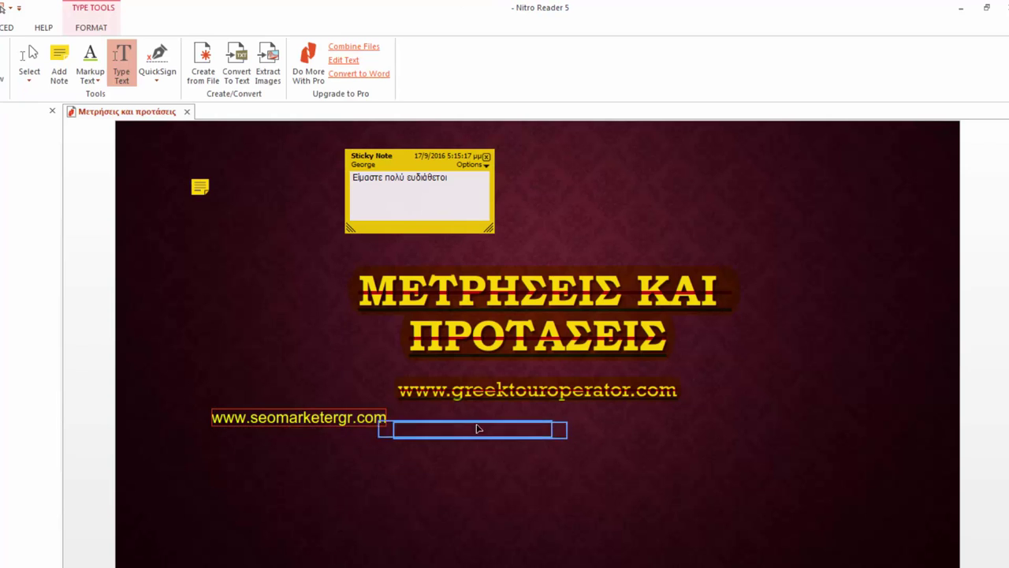
Step: Add typed text 'cvcgvfdgvfgfdghdf' and 'fdhggfdhghghg' lower on the slide and set line spacing to Condensed
click(398, 471)
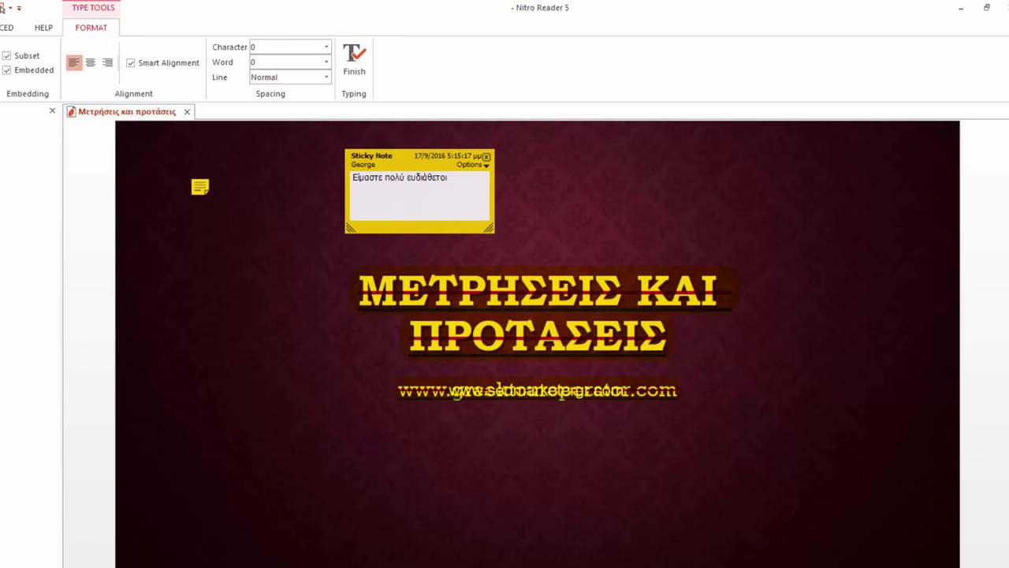
text(cvcgvfdgvfgfdghdf)
click(635, 486)
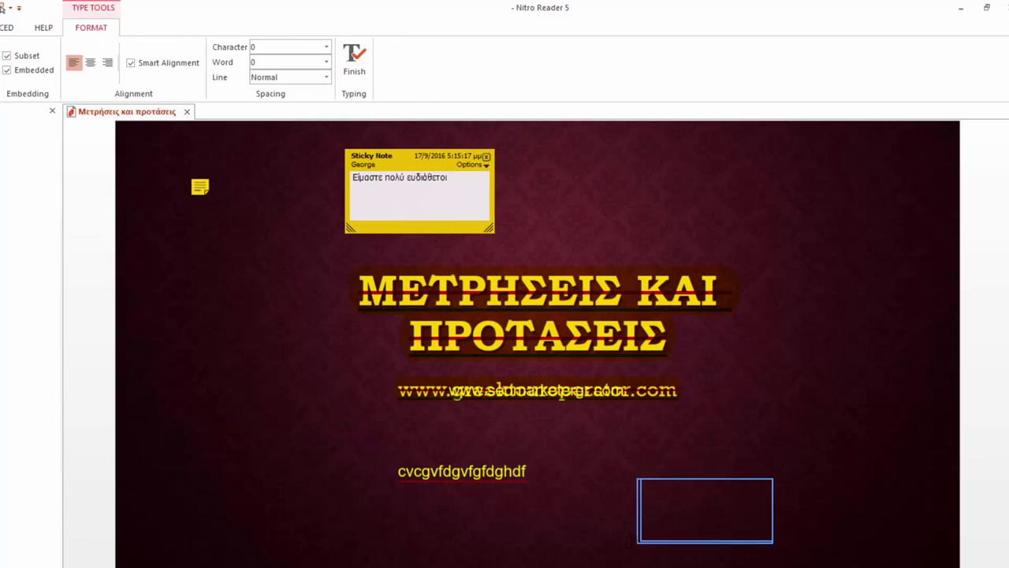
text(fdhggfdhghghg)
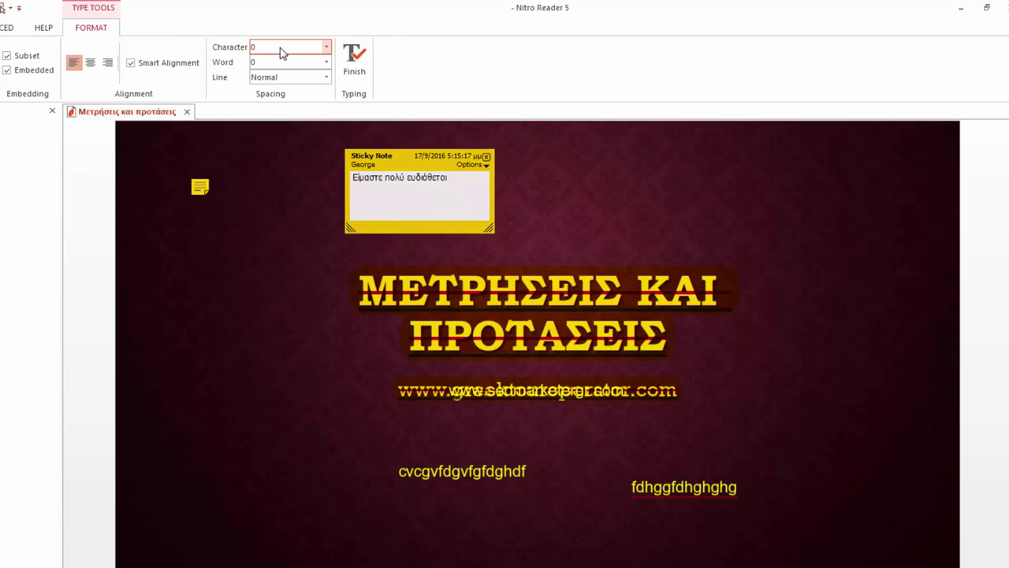
click(284, 79)
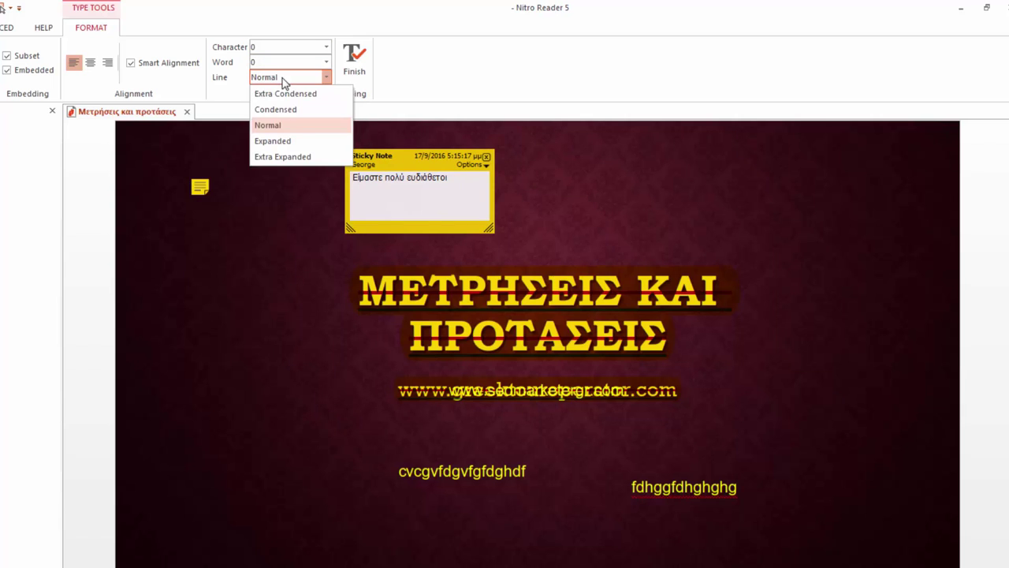
click(287, 106)
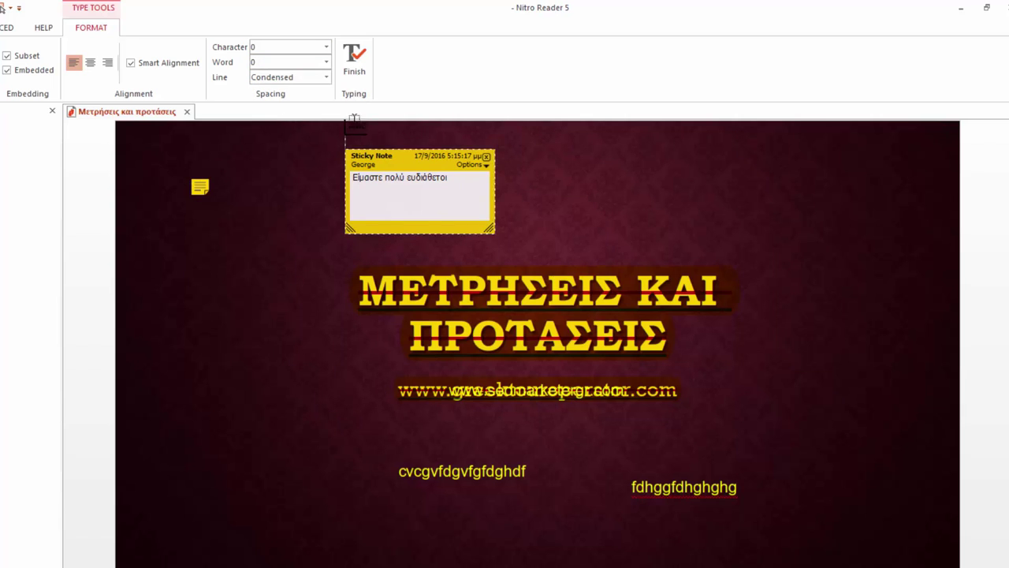
Step: Finish typing text and start a new handwritten QuickSign signature using the signer's full name
click(349, 79)
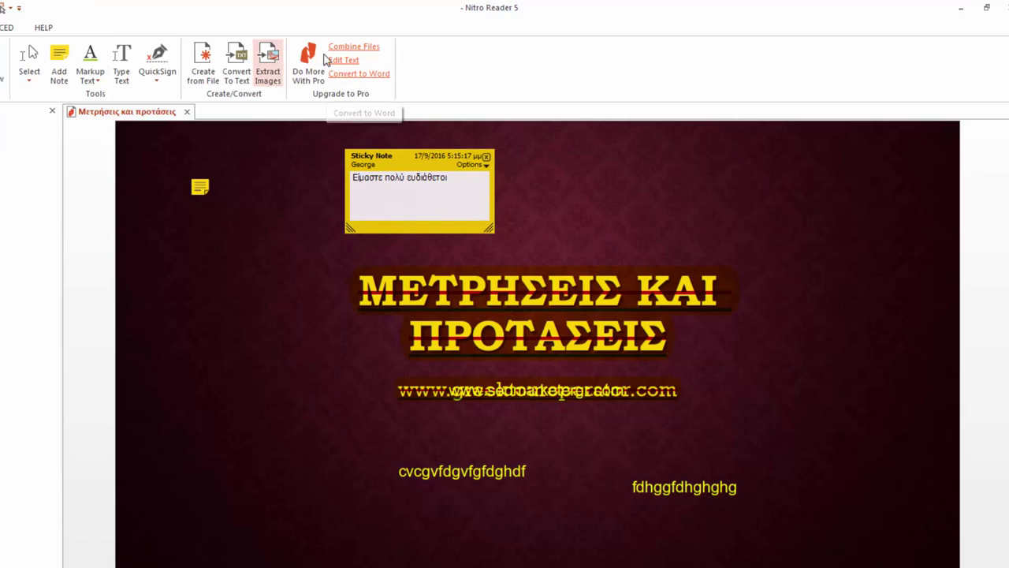
click(166, 81)
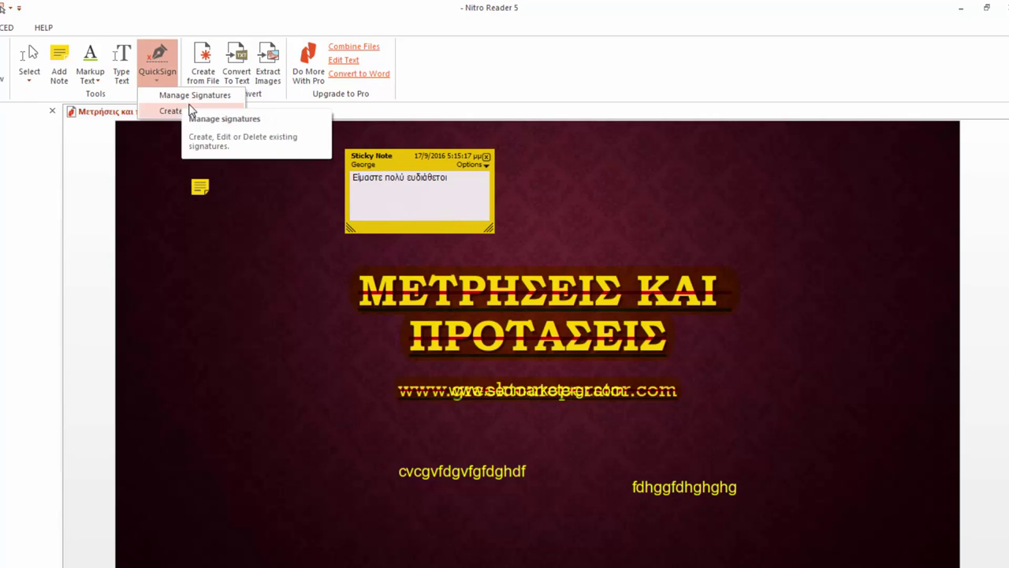
click(190, 112)
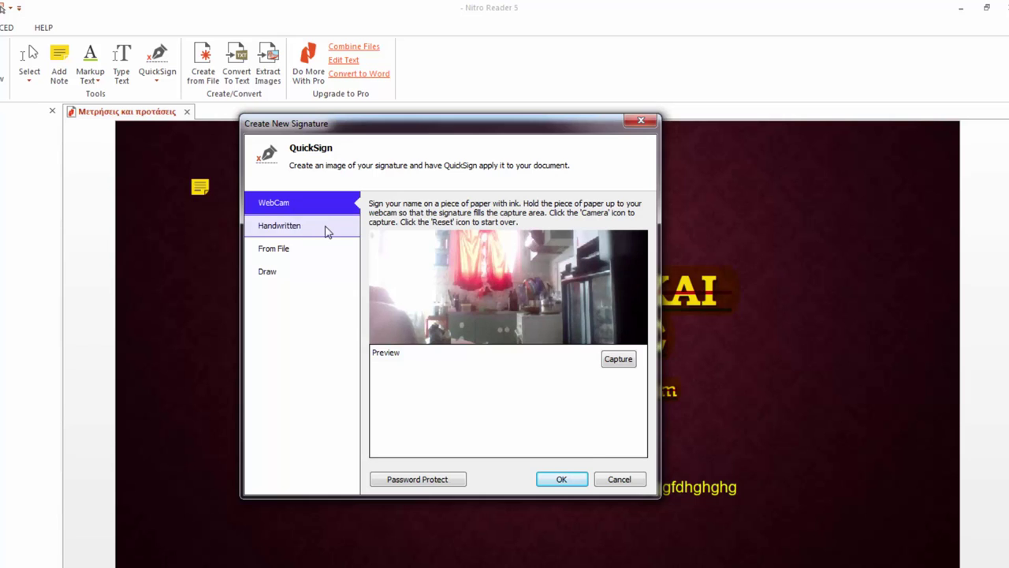
click(326, 228)
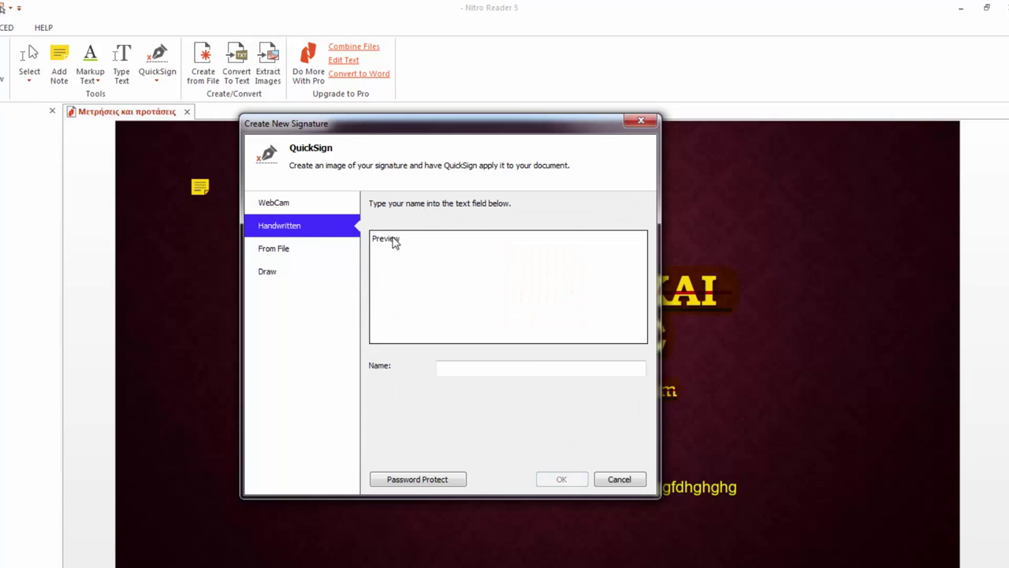
click(462, 367)
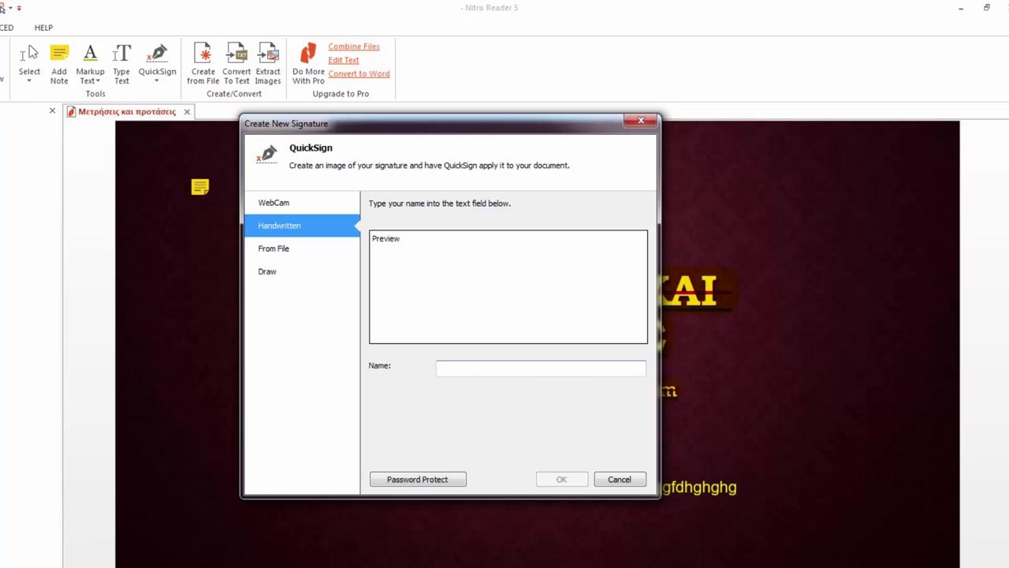
text(GEORGIOS )
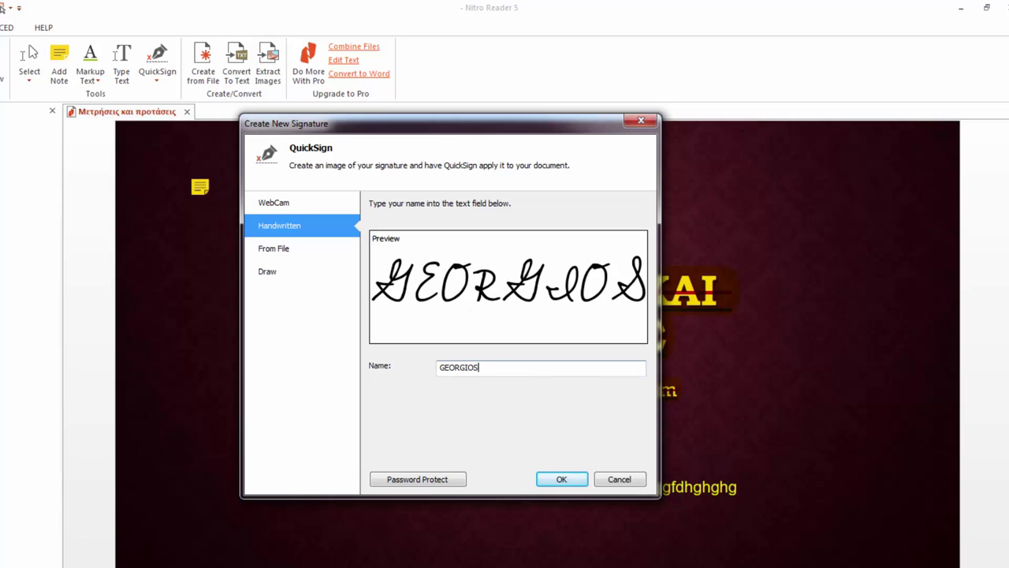
text(CHATZITHEO)
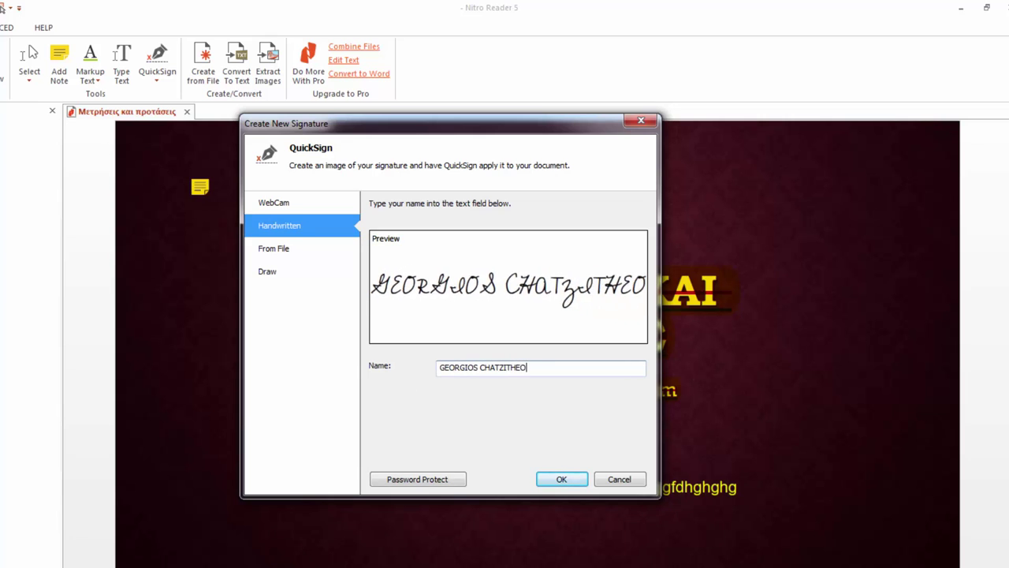
text(DOSIOU)
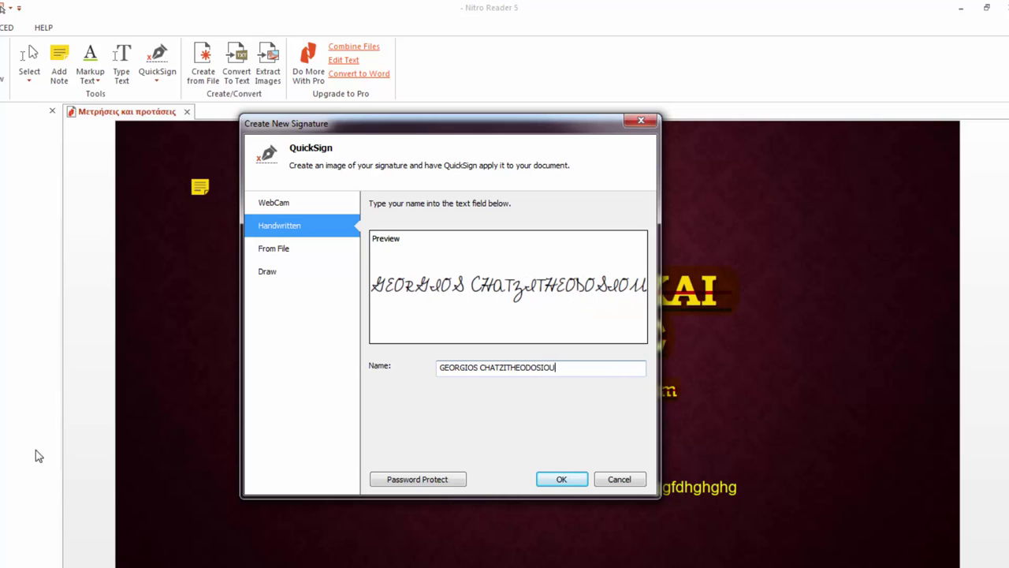
Step: Try the From File, Draw and Password Protect signature options, then cancel without saving a signature
click(298, 252)
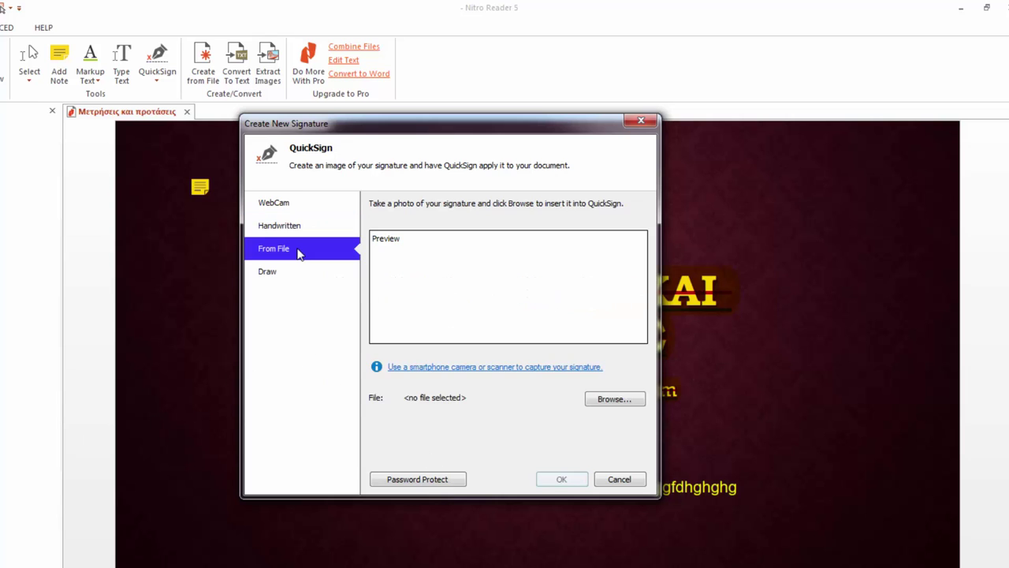
click(293, 271)
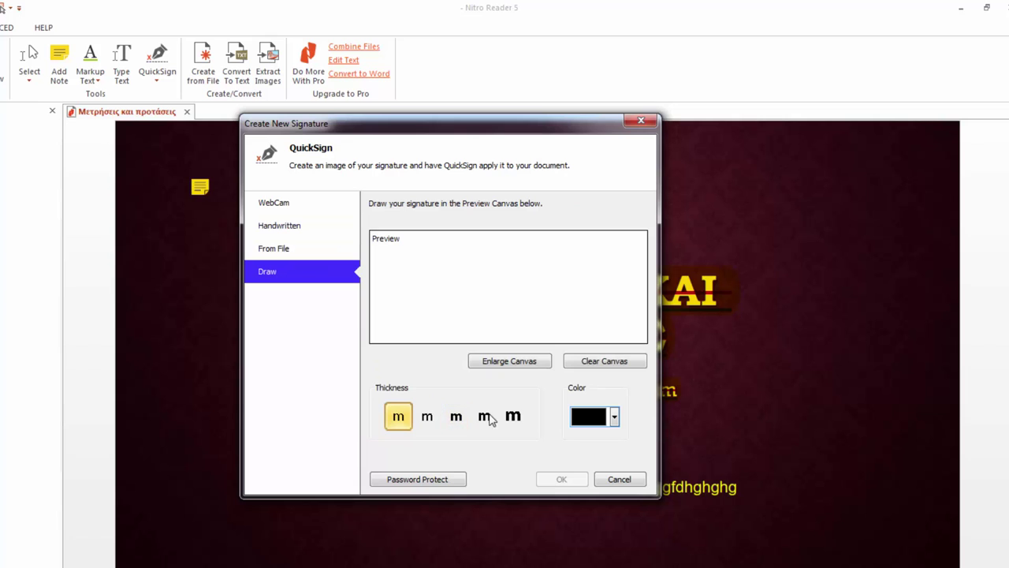
click(512, 416)
click(286, 224)
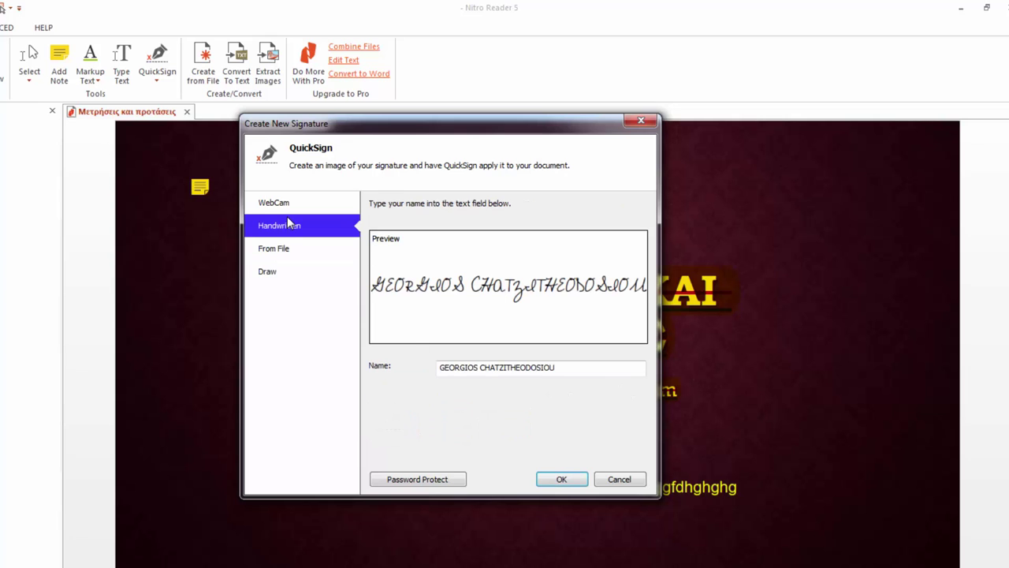
click(427, 481)
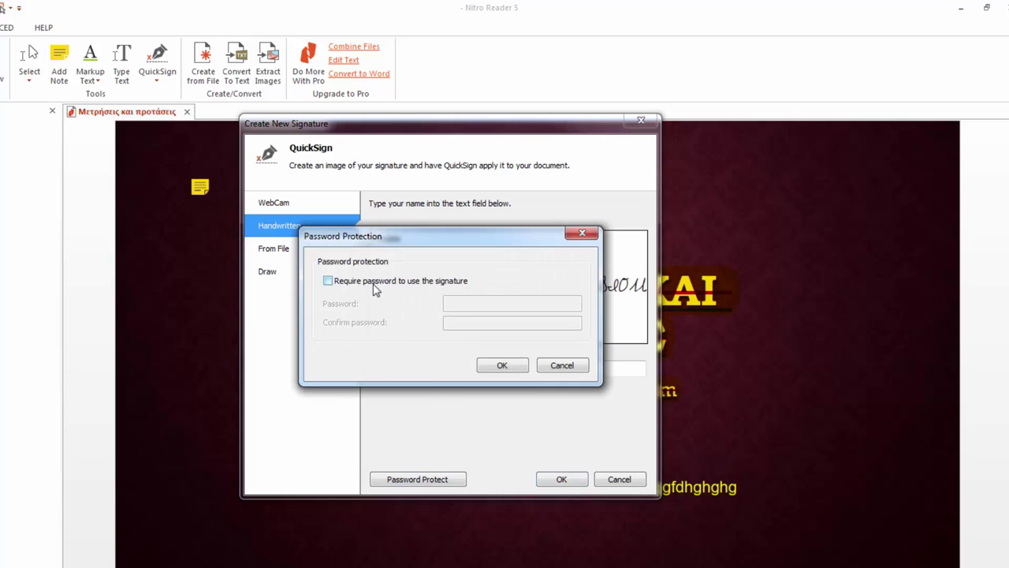
click(375, 287)
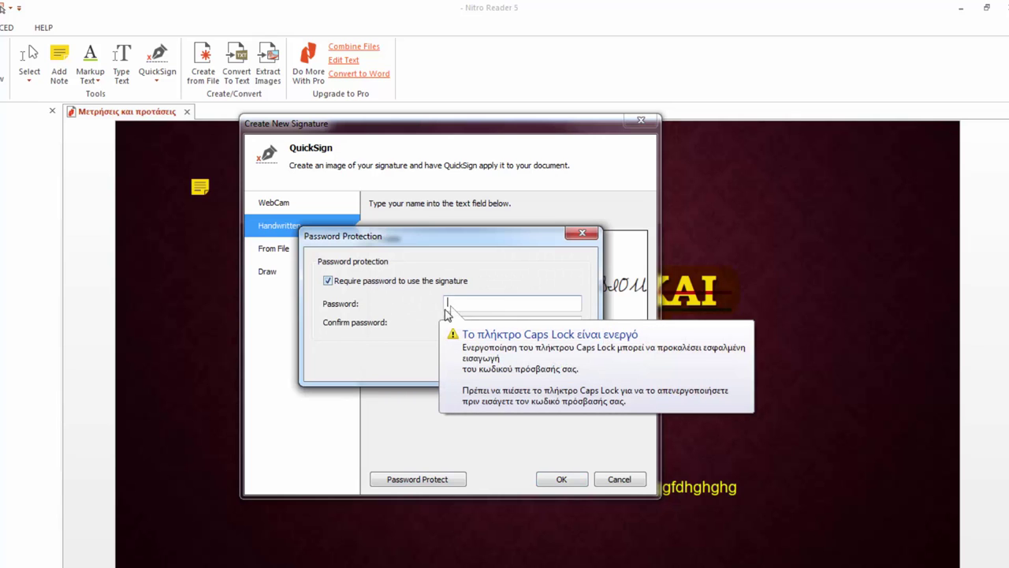
key(Caps_Lock)
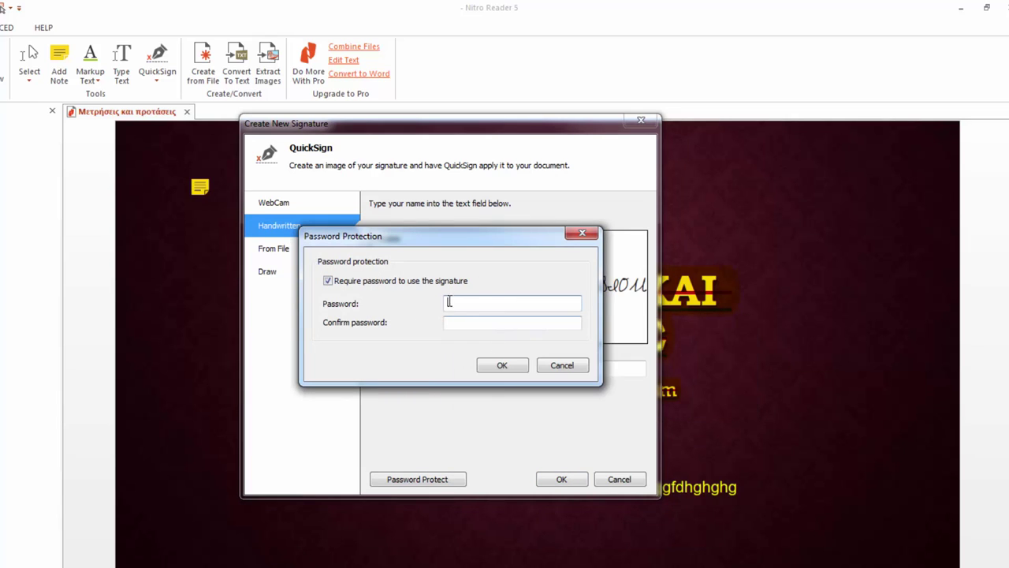
click(581, 233)
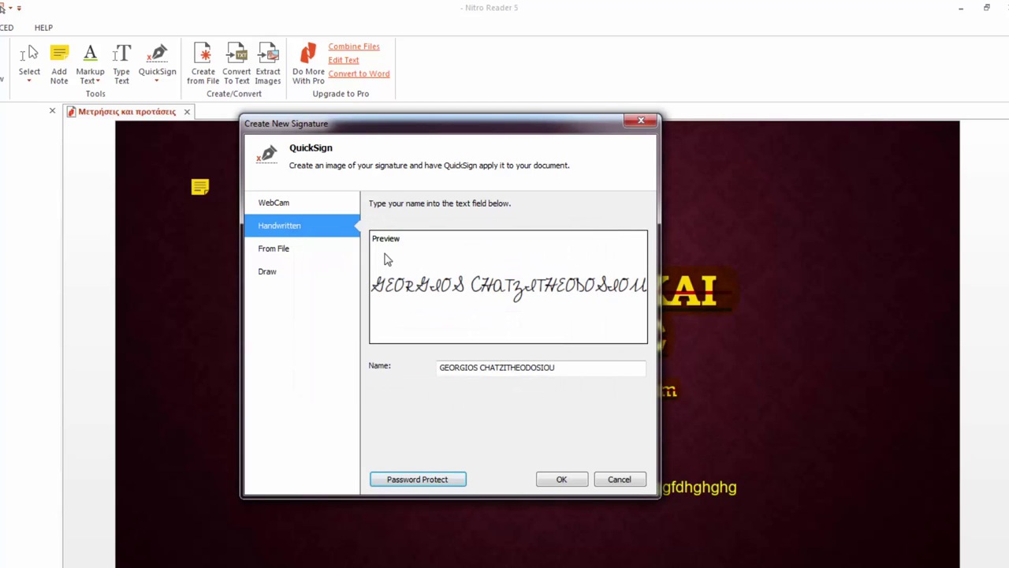
click(311, 251)
click(308, 229)
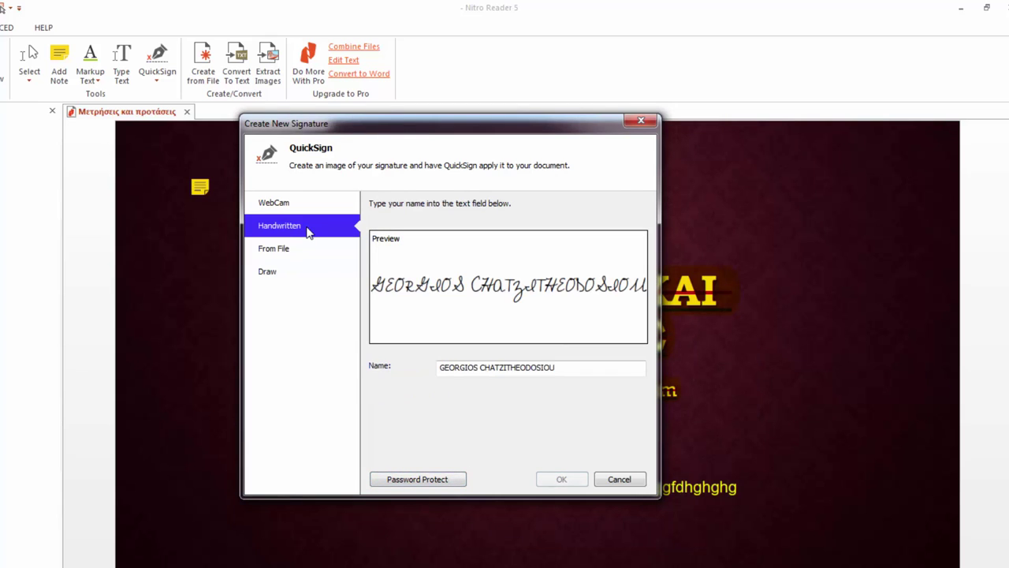
click(619, 479)
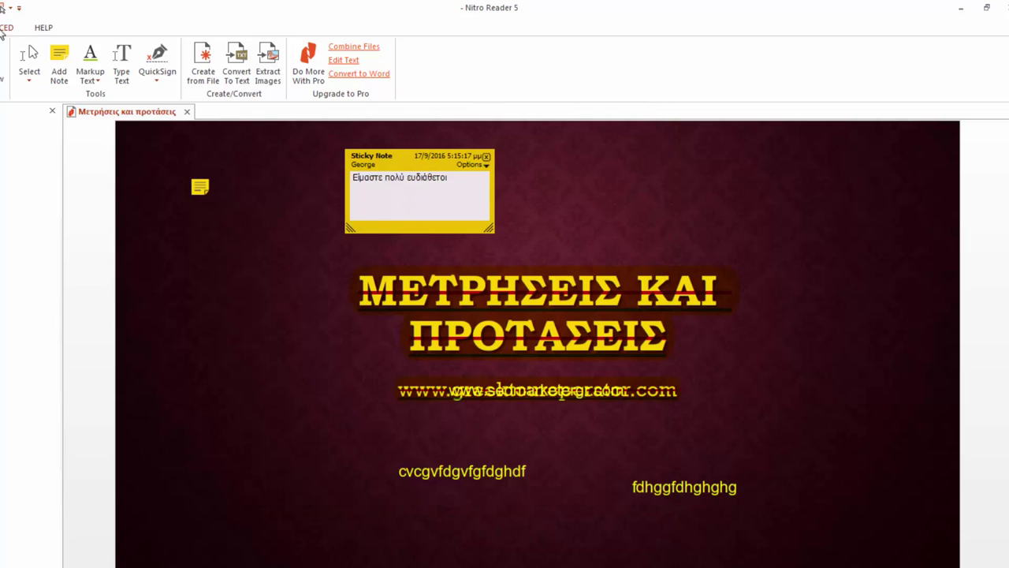
Step: Set up Create PDF from File with Office ready output saved to the original file's folder
click(203, 84)
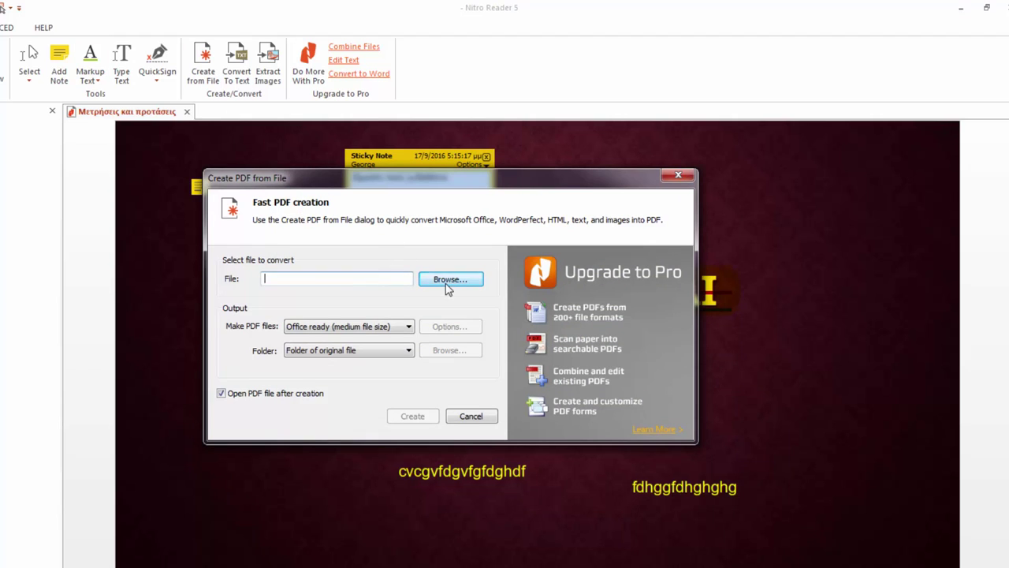
click(354, 329)
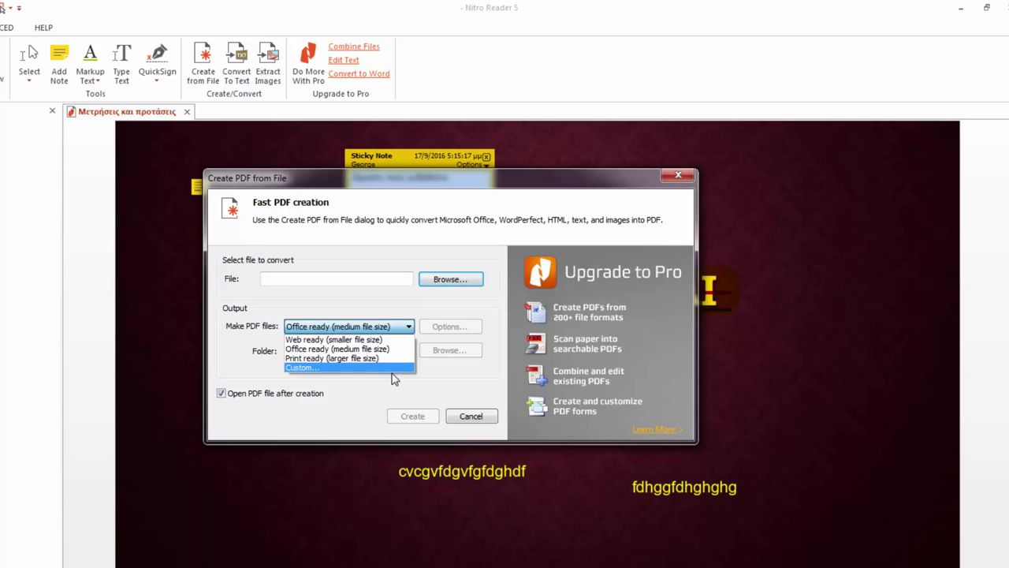
click(384, 307)
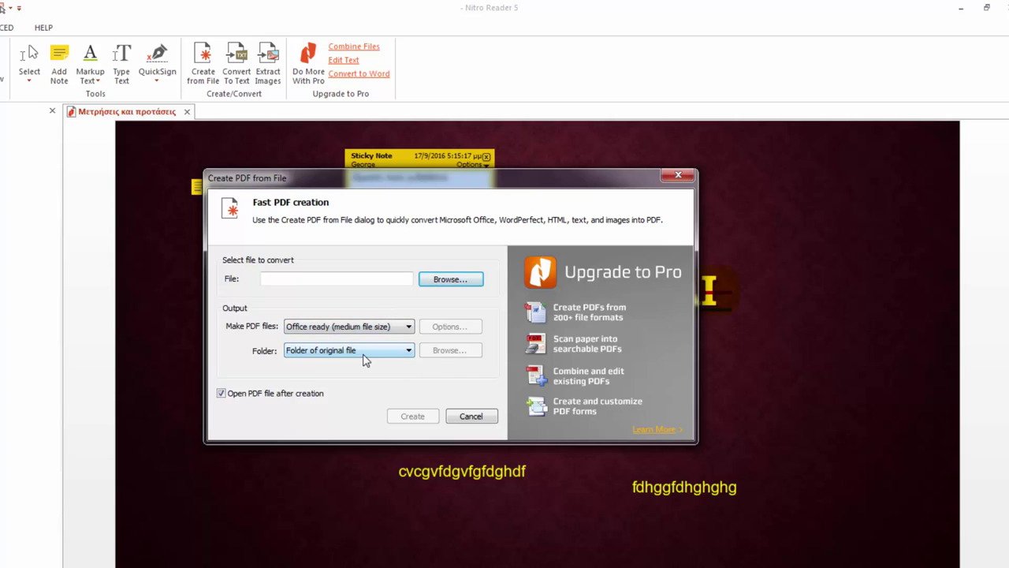
click(365, 356)
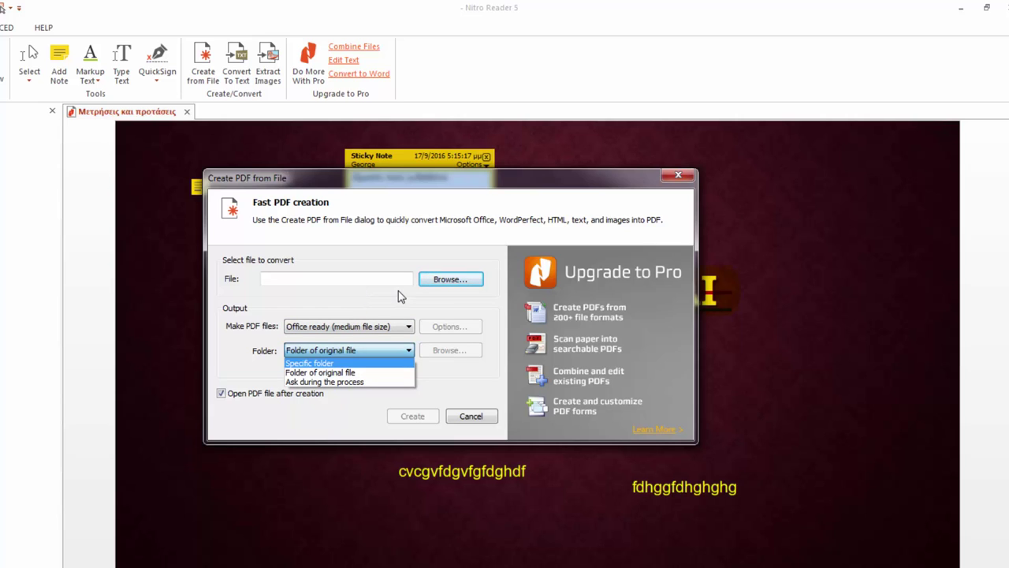
click(397, 306)
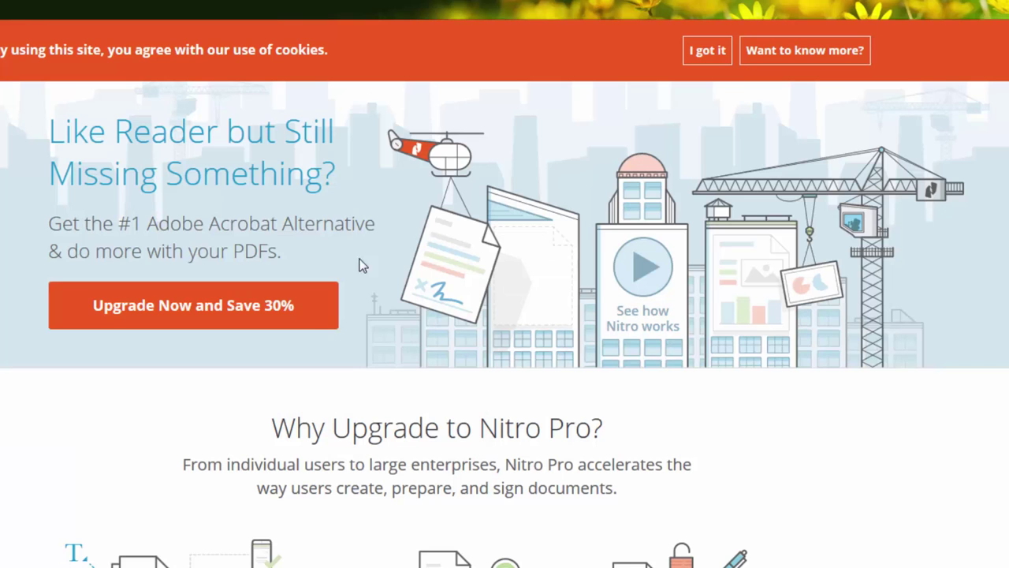
scroll(504, 315, down, 10)
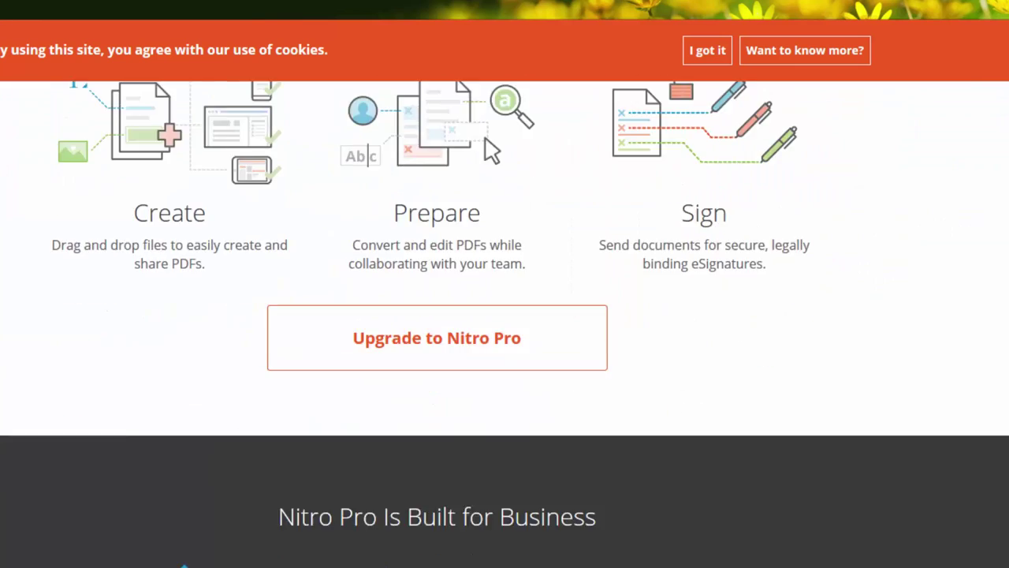
scroll(505, 316, down, 3)
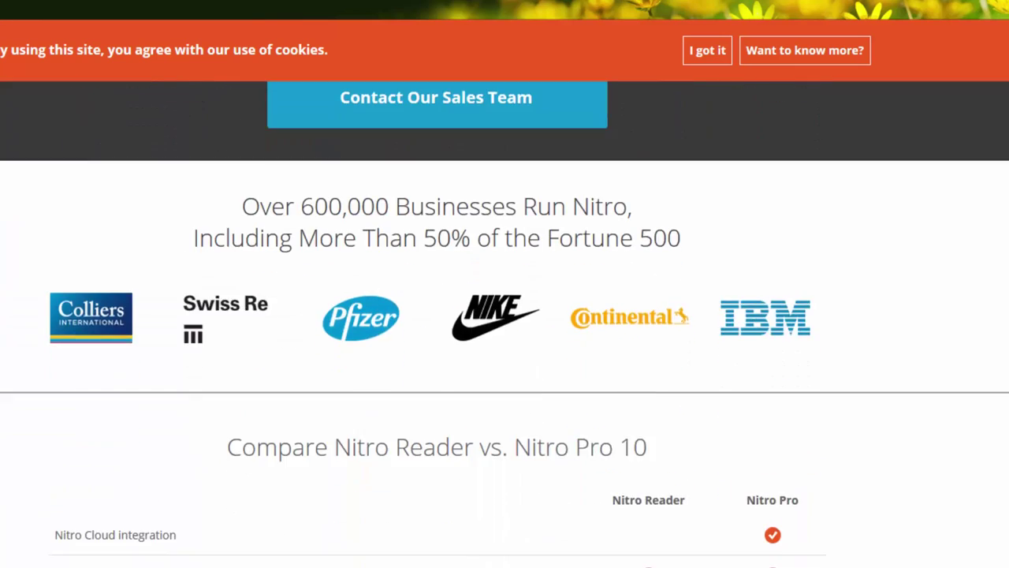
scroll(504, 315, up, 3)
scroll(504, 316, down, 3)
scroll(505, 316, down, 5)
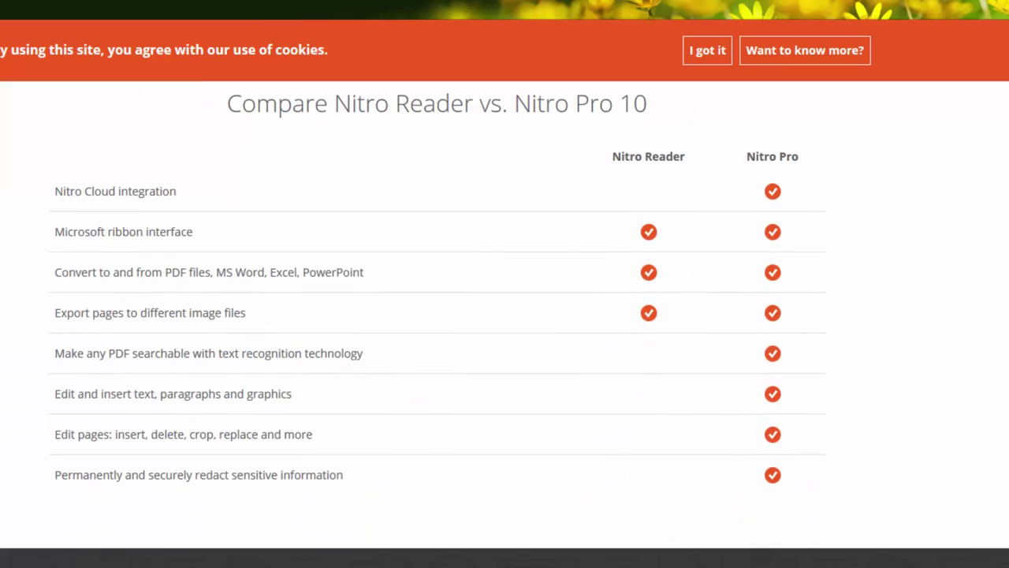
scroll(505, 325, up, 1)
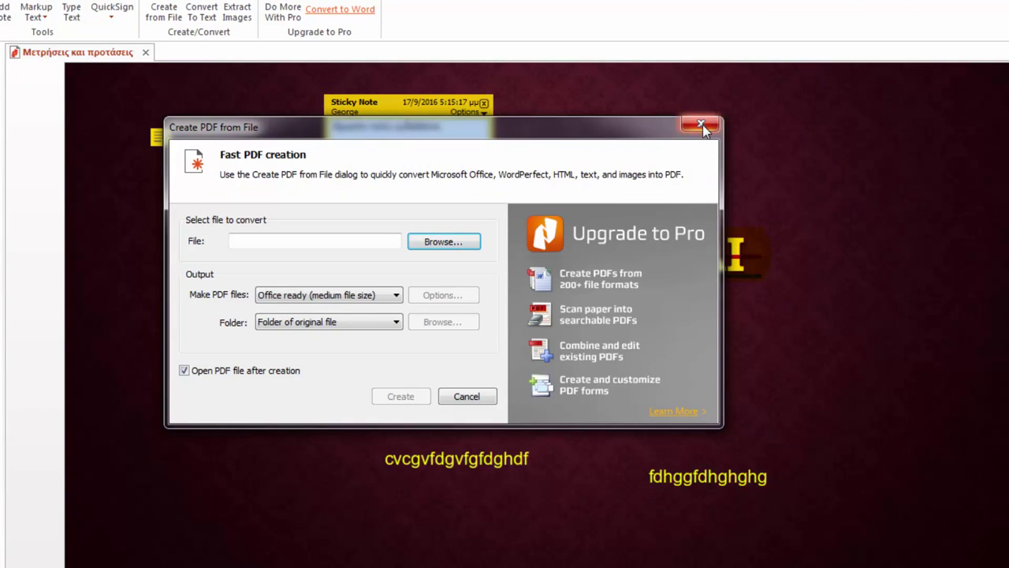
Step: Close the Create PDF and Extract Images windows so the document's Info page shows
click(701, 125)
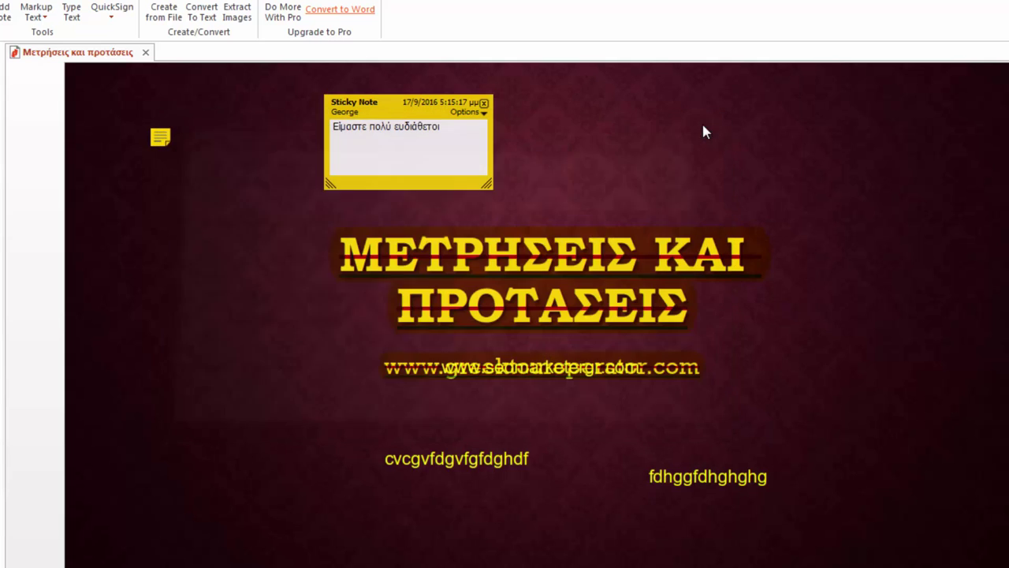
click(235, 20)
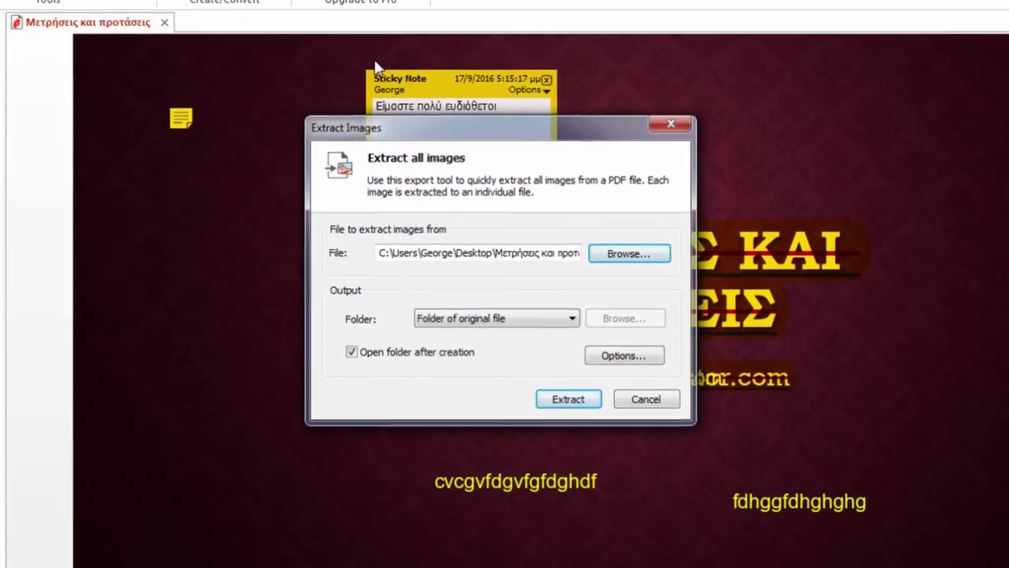
click(619, 138)
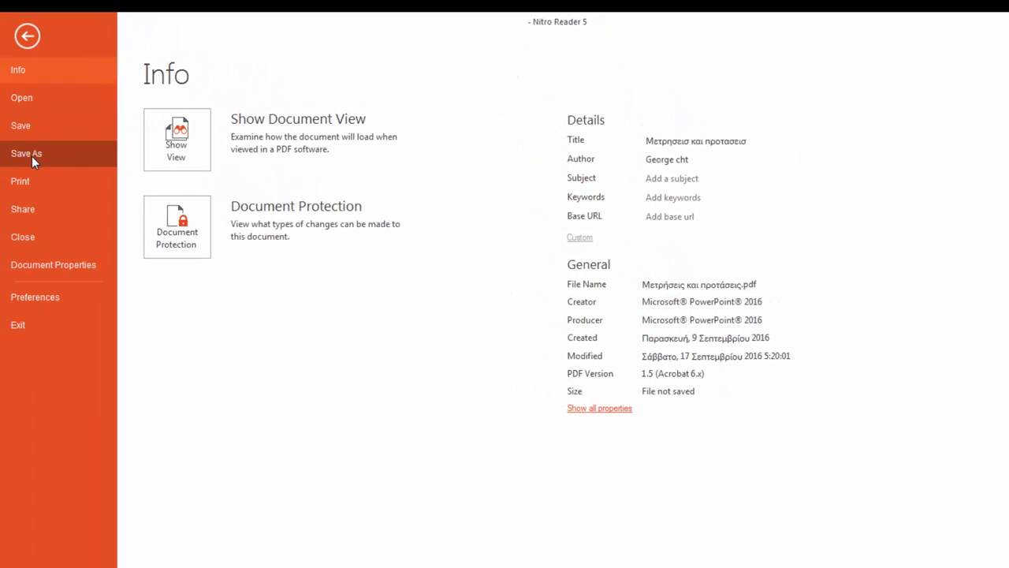
Step: Start Save As with the Desktop as location and PDF kept as file type
click(31, 156)
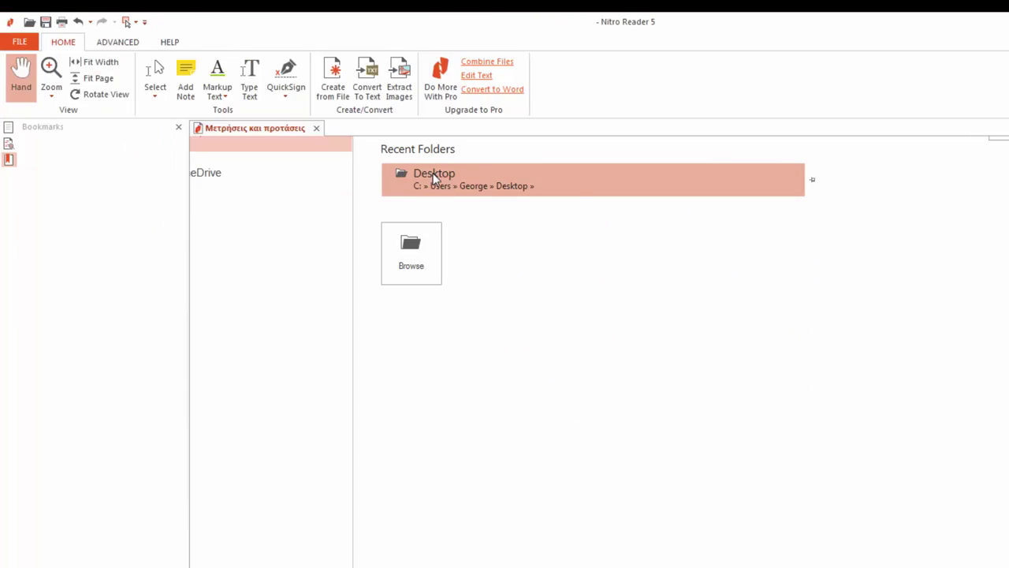
click(443, 183)
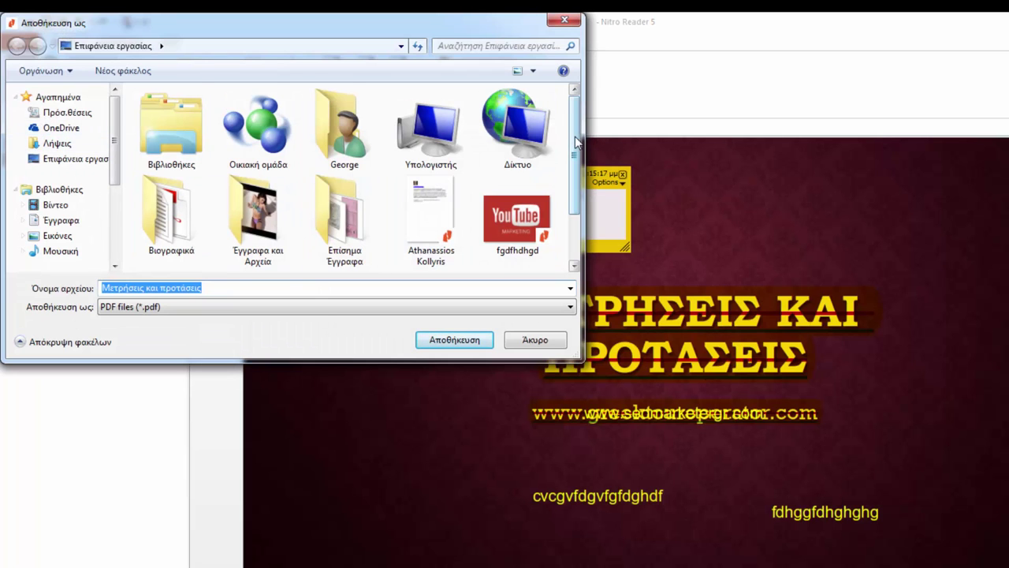
scroll(574, 158, down, 2)
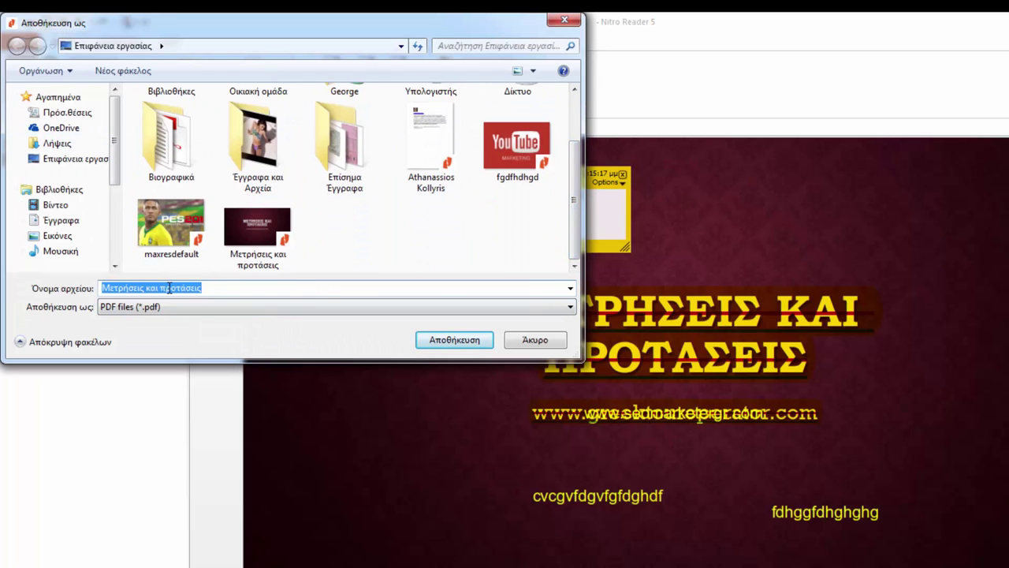
click(132, 309)
click(132, 313)
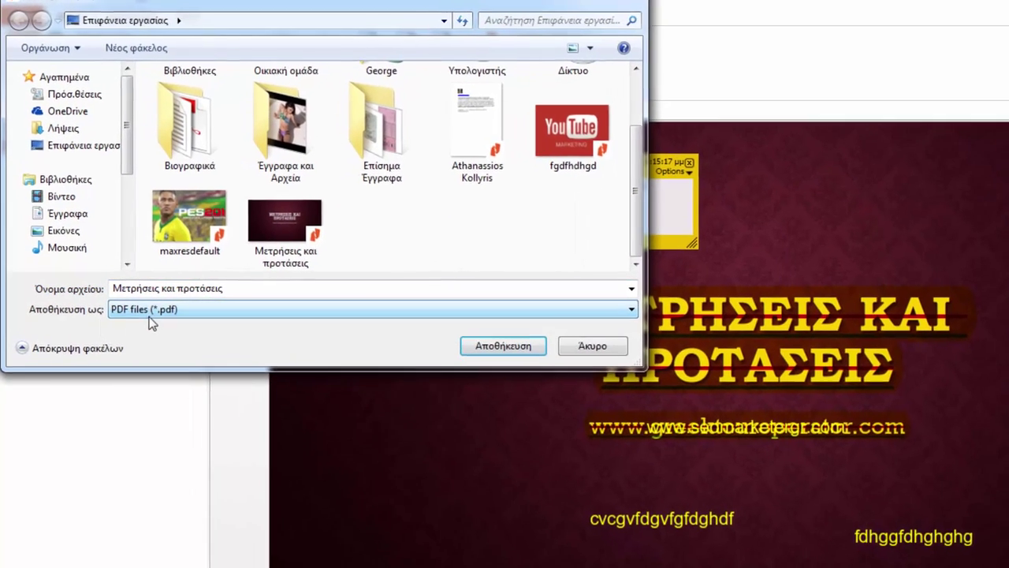
click(149, 315)
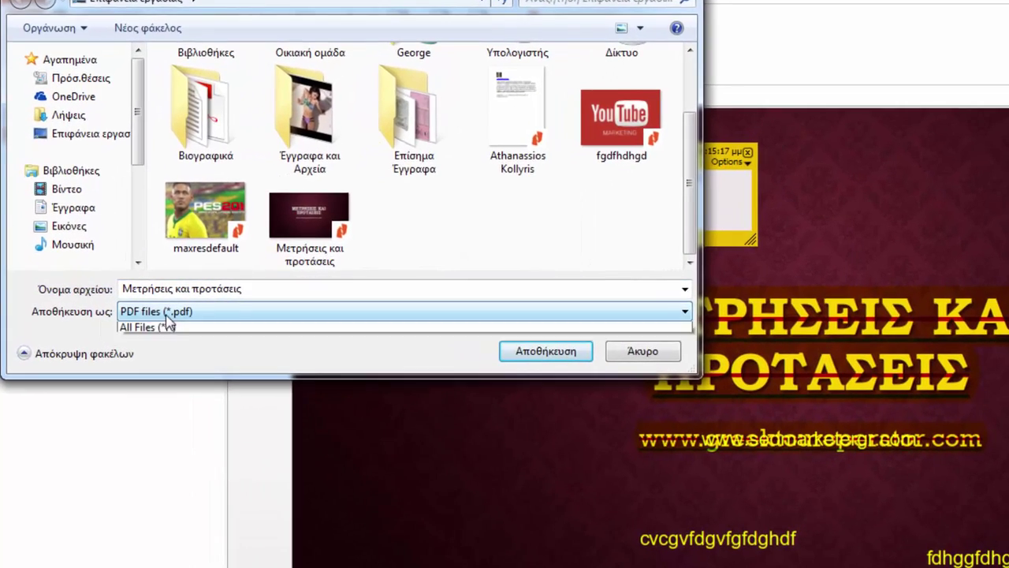
click(149, 318)
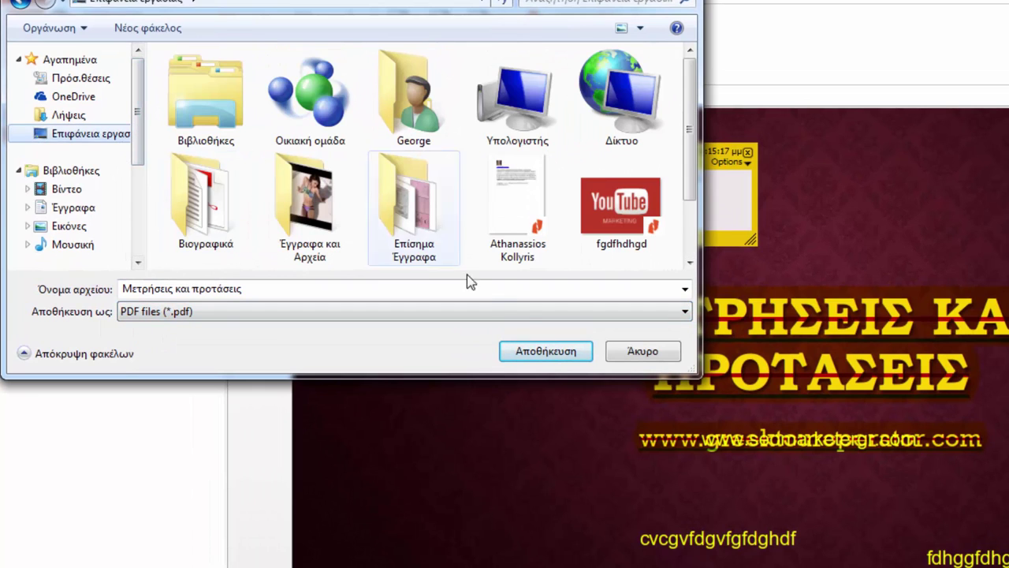
Step: Save over Μετρήσεις και προτάσεις.pdf on the Desktop, confirming the overwrite
click(548, 353)
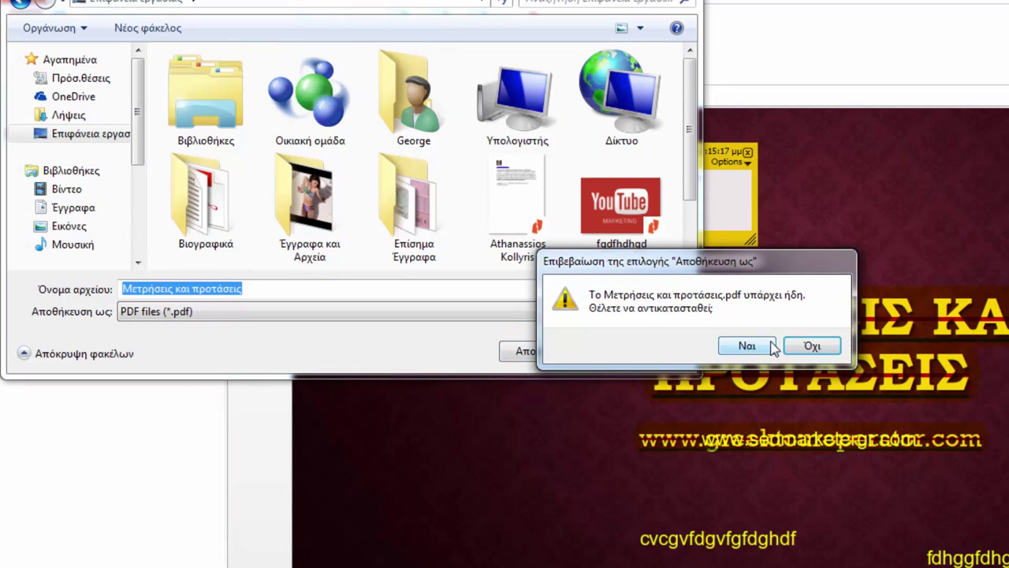
click(823, 348)
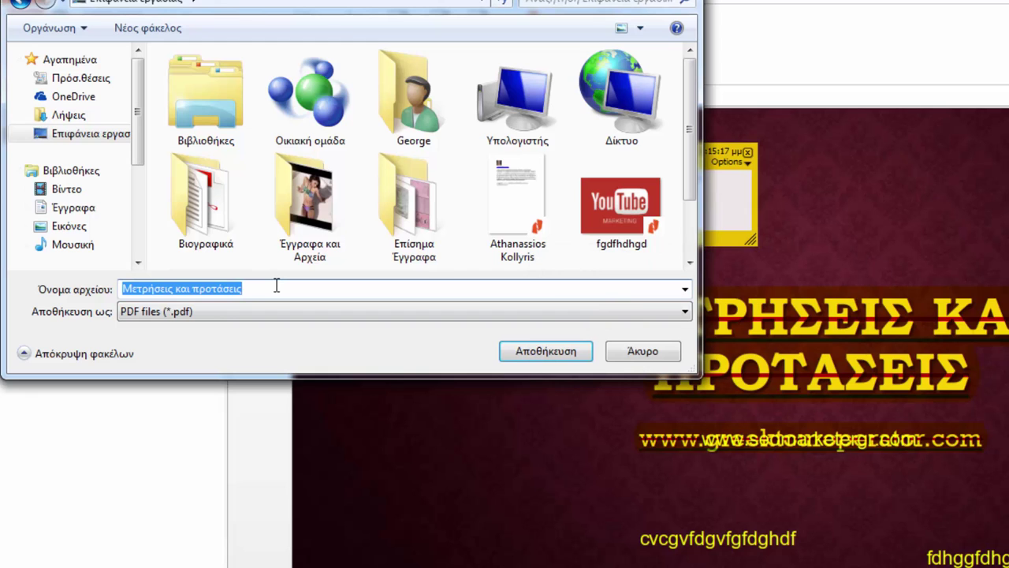
key(Delete)
click(551, 353)
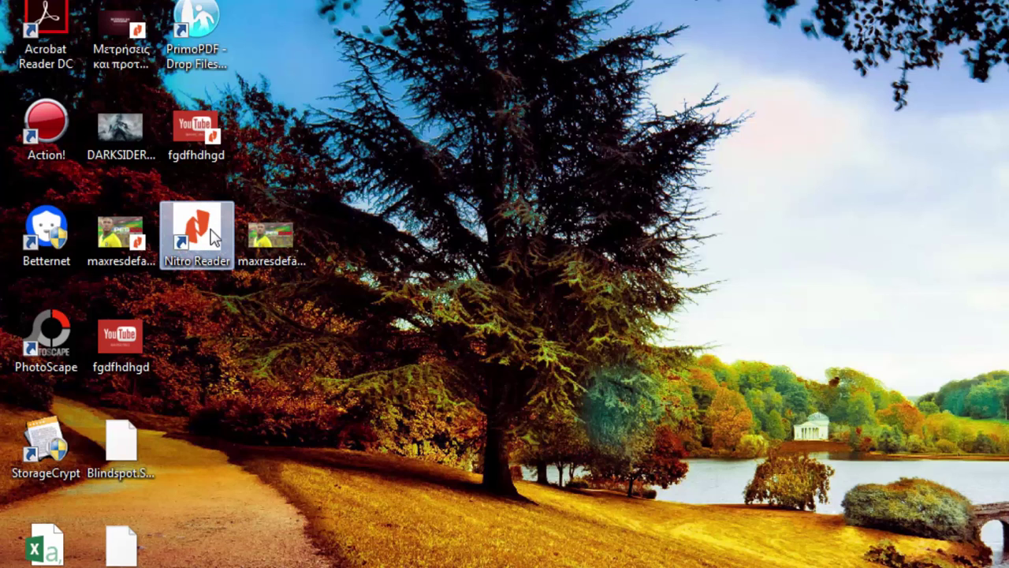
Step: Relaunch Nitro Reader on 1.pdf, confirm the sticky note text survived, and view File > Info
double_click(212, 235)
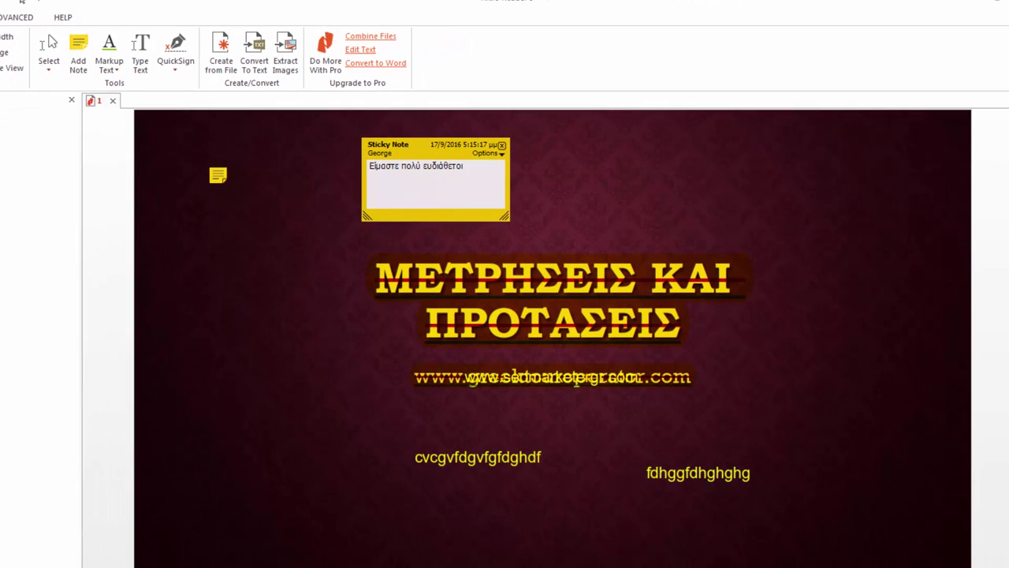
scroll(153, 240, down, 3)
scroll(552, 339, up, 3)
click(468, 175)
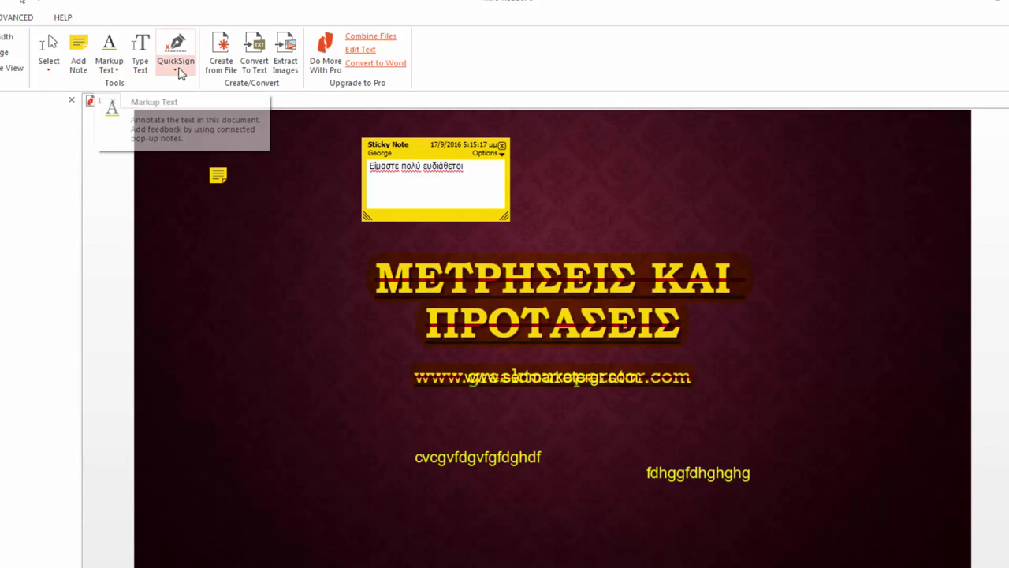
click(528, 466)
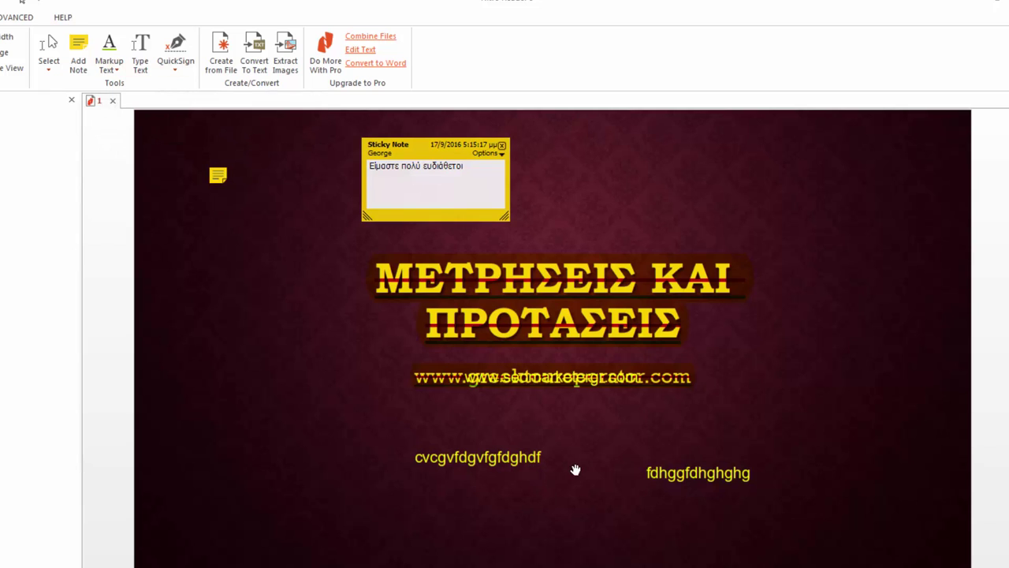
click(22, 2)
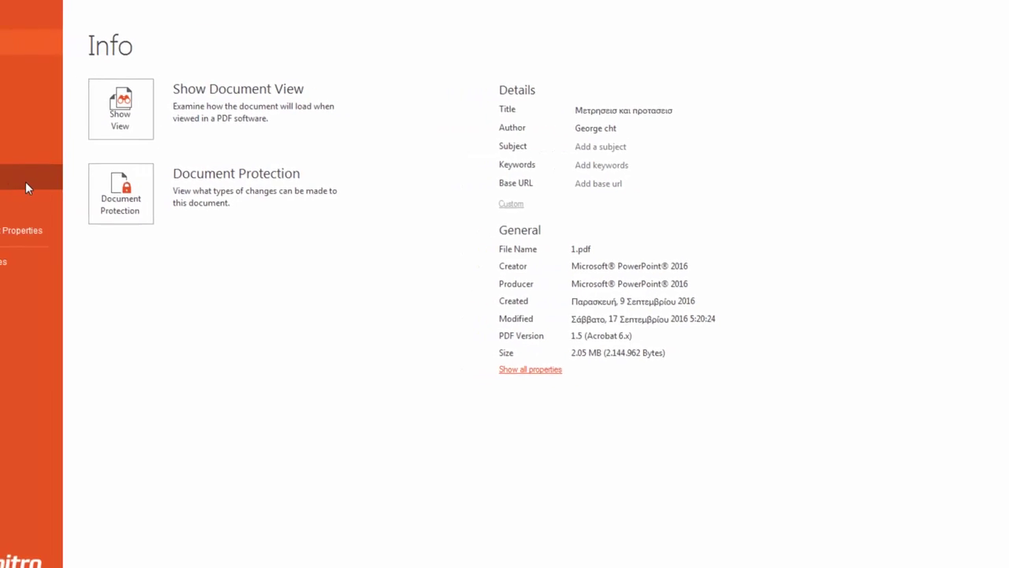
Step: Leave the Info page with Esc to return to 1.pdf's document view
key(Escape)
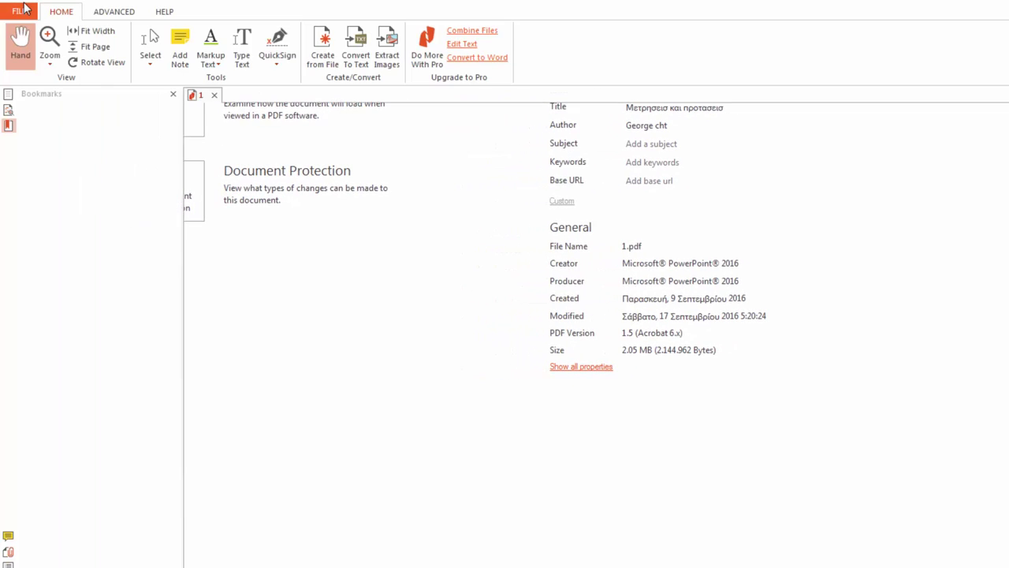